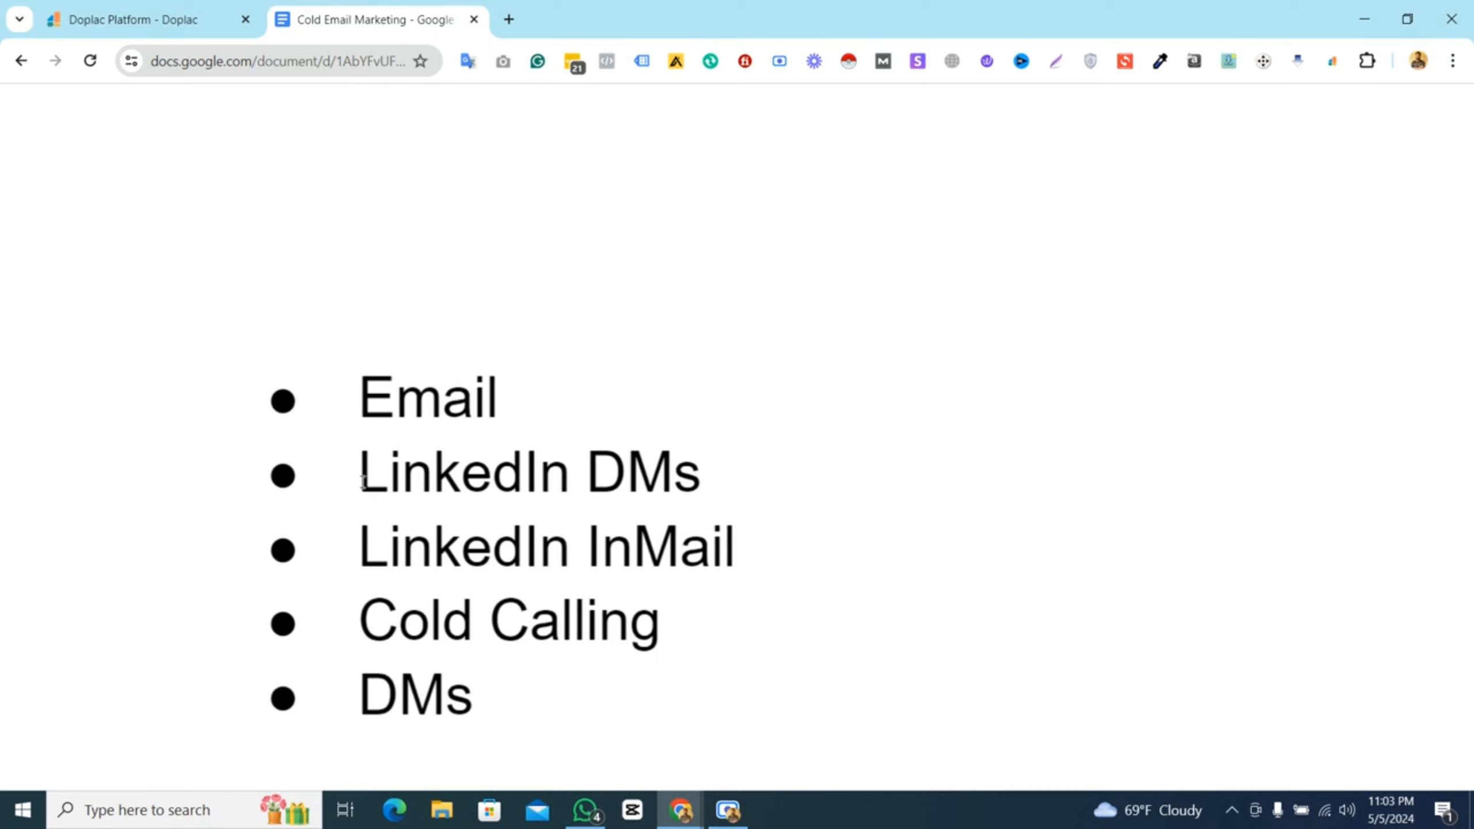
- Review the outreach channels listed in the document: Email, LinkedIn DMs, LinkedIn InMail, Cold Calling and DMs
drag(362, 480, 743, 464)
click(740, 463)
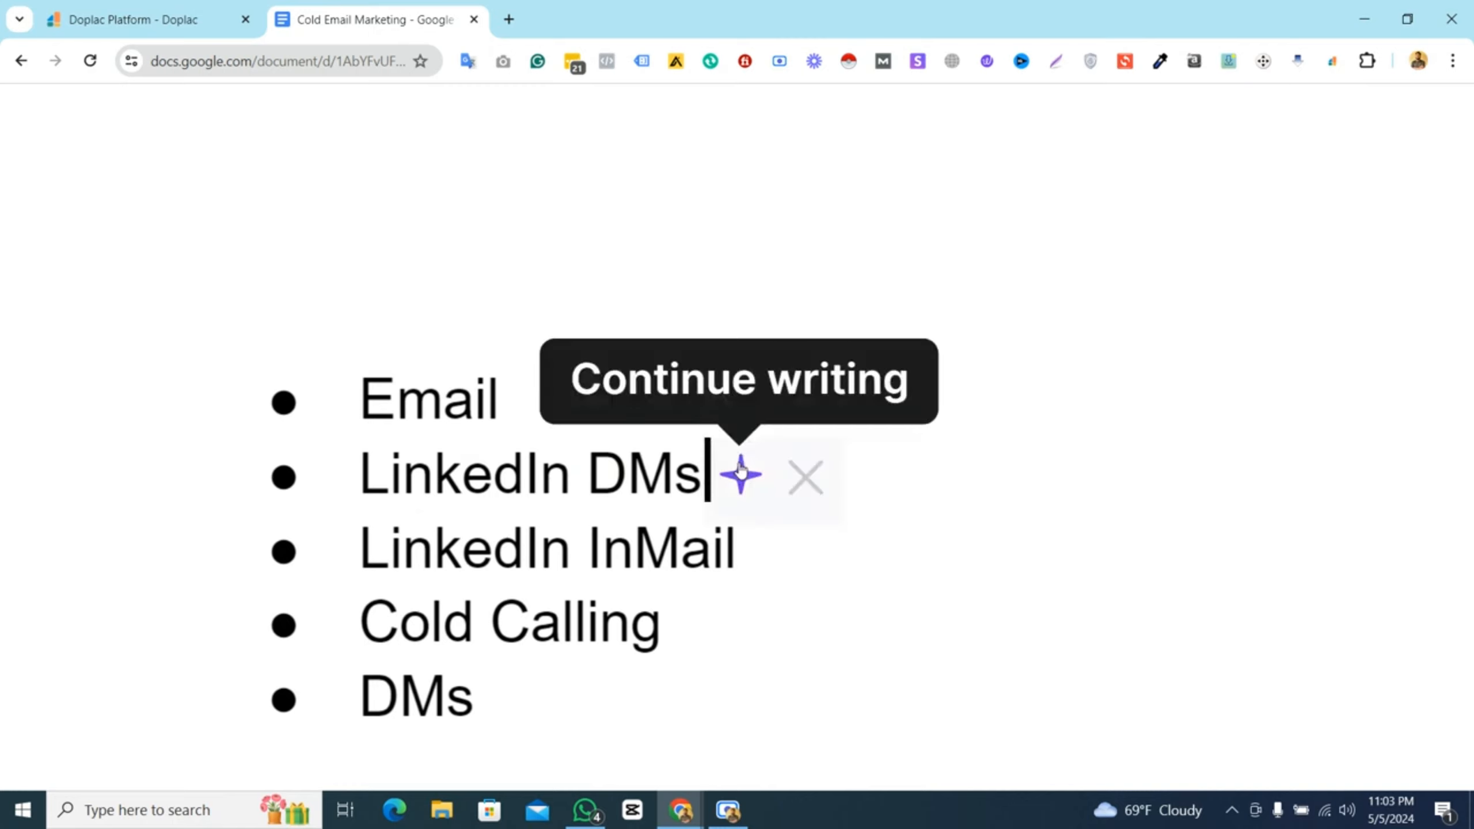
click(358, 550)
drag(358, 550, 775, 550)
click(774, 546)
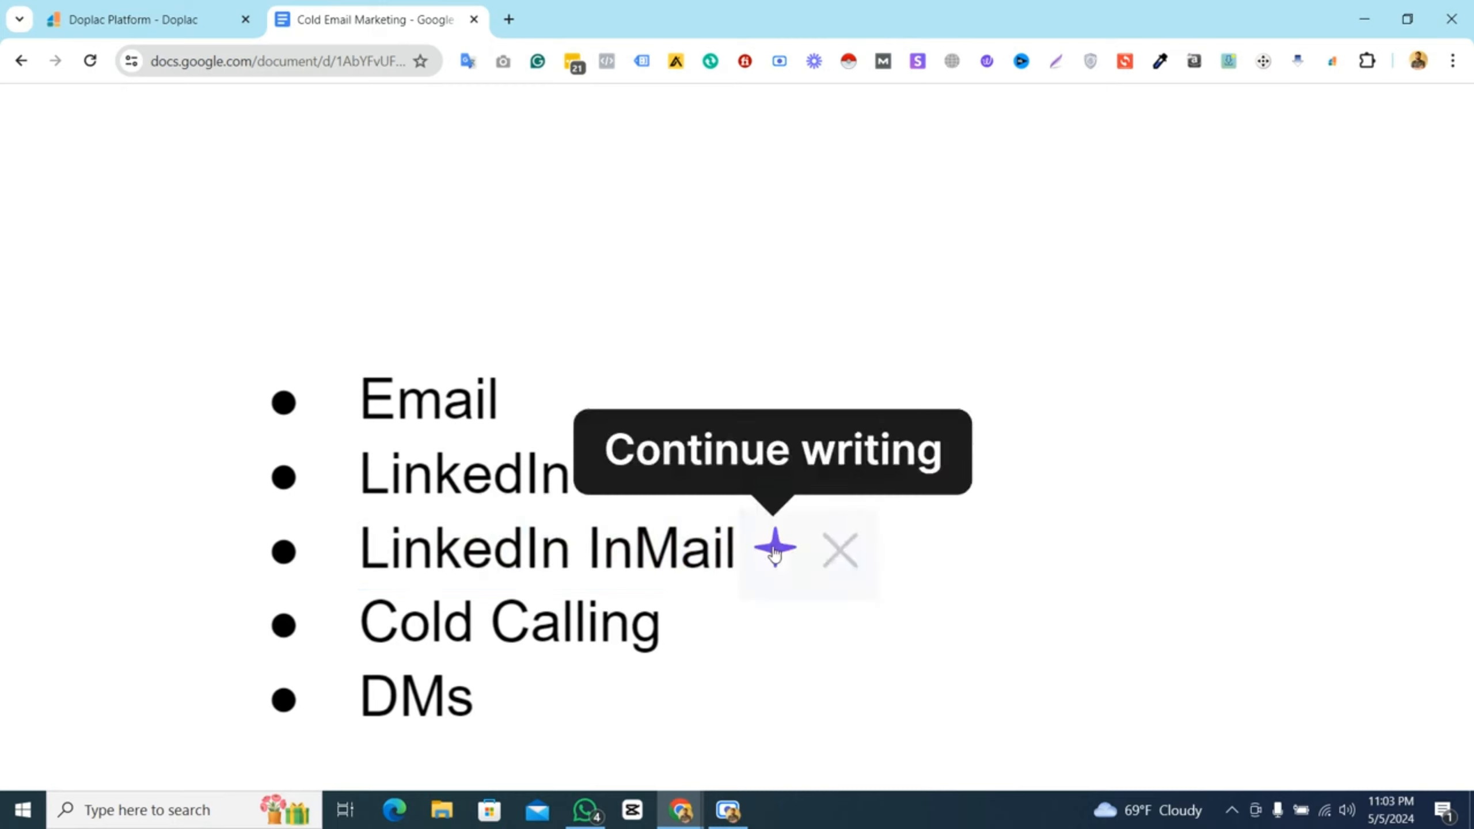
drag(360, 622, 661, 617)
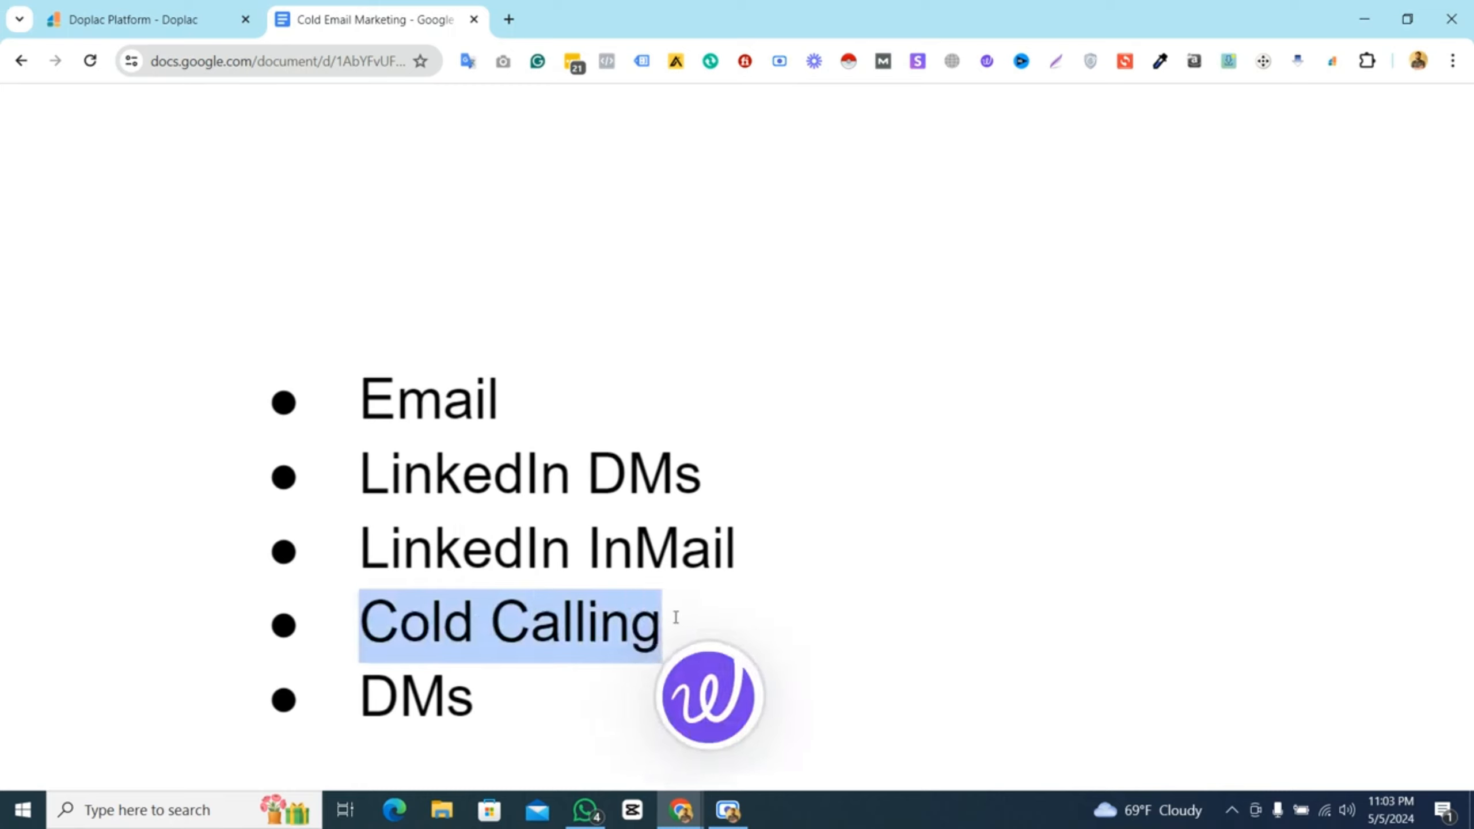
click(667, 619)
scroll(674, 615, down, 2)
scroll(585, 573, up, 1)
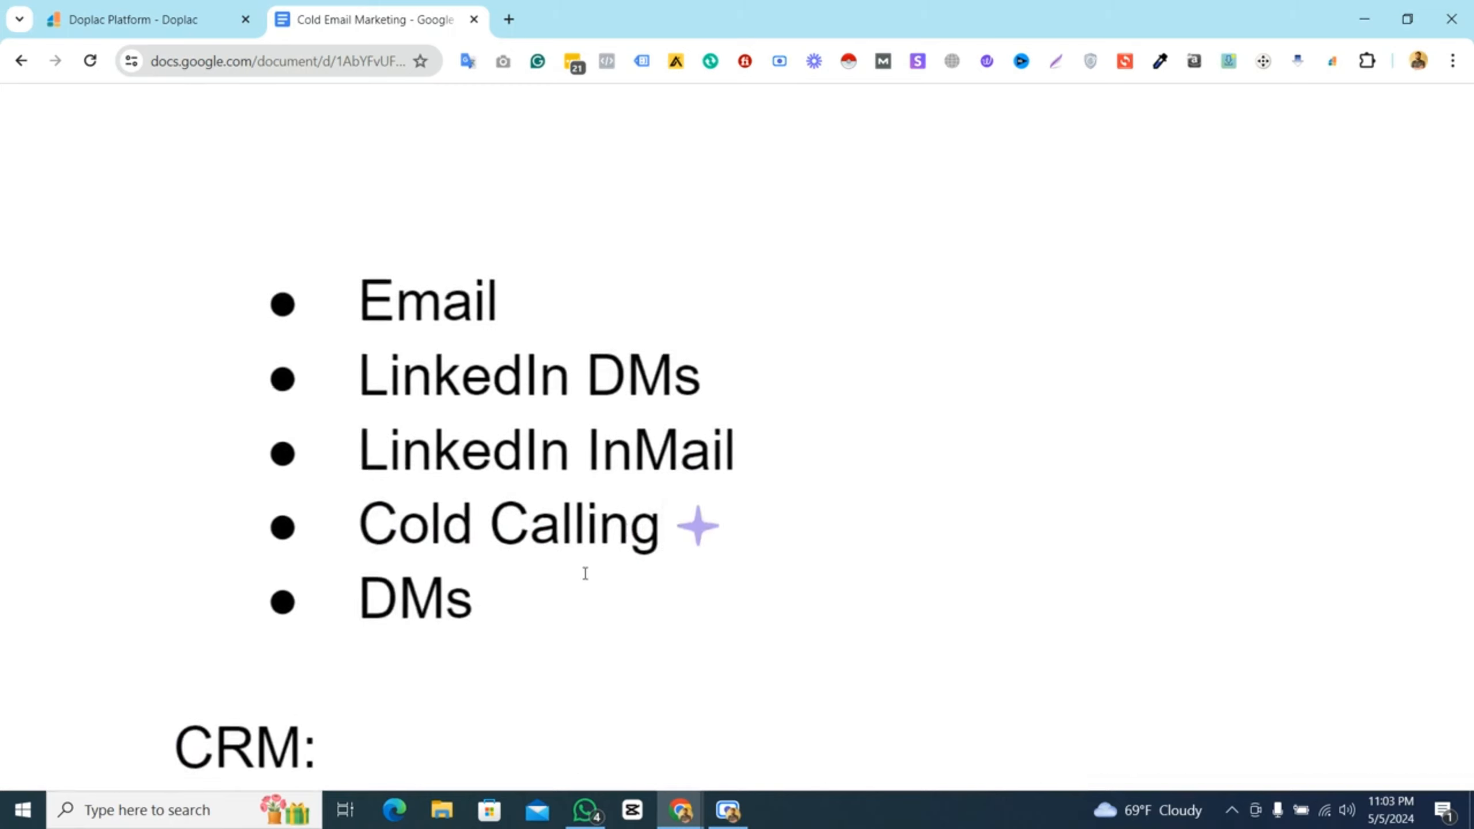
click(357, 614)
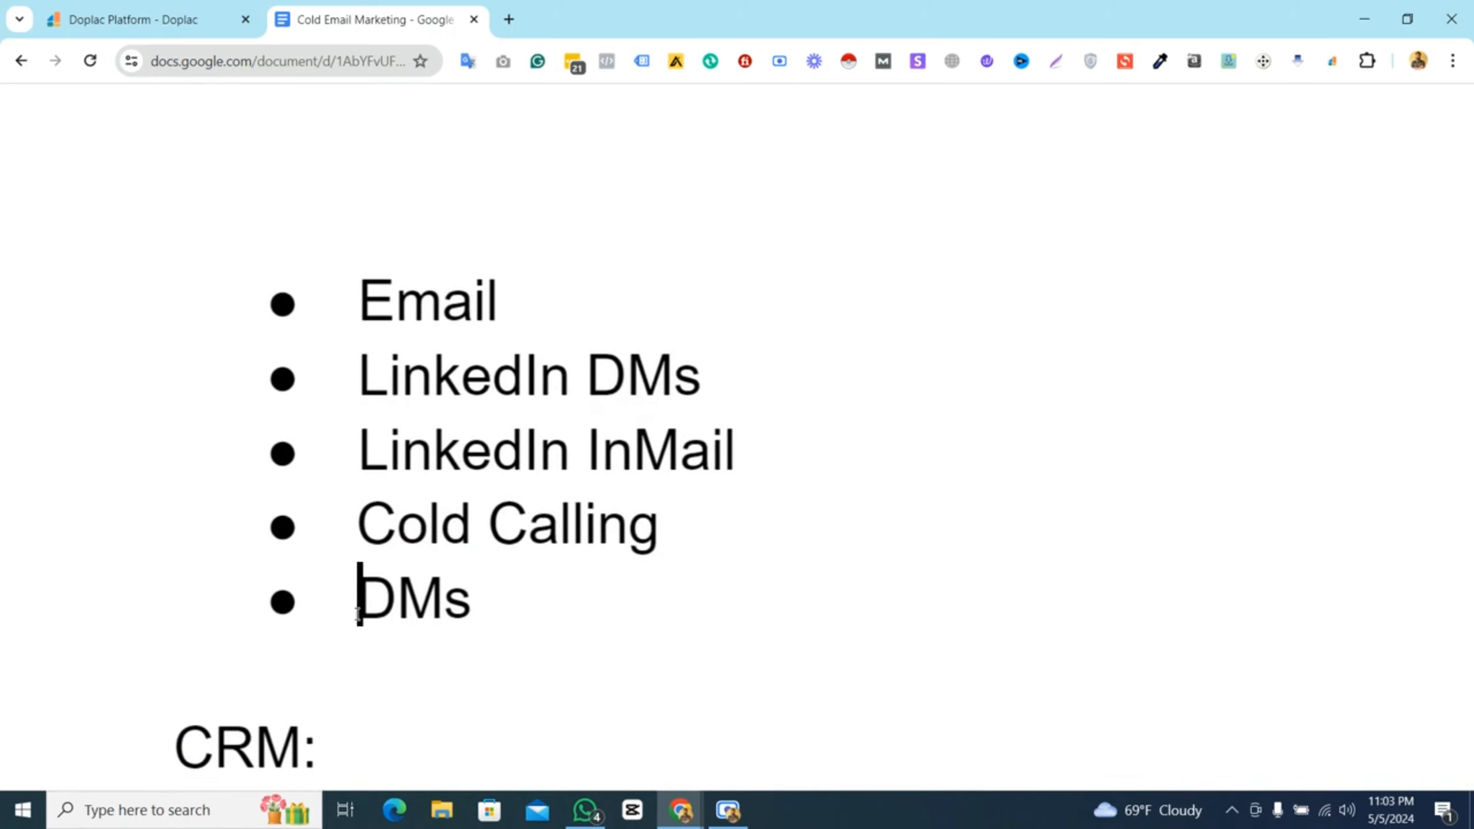
key(ctrl+minus)
key(ctrl+minus)
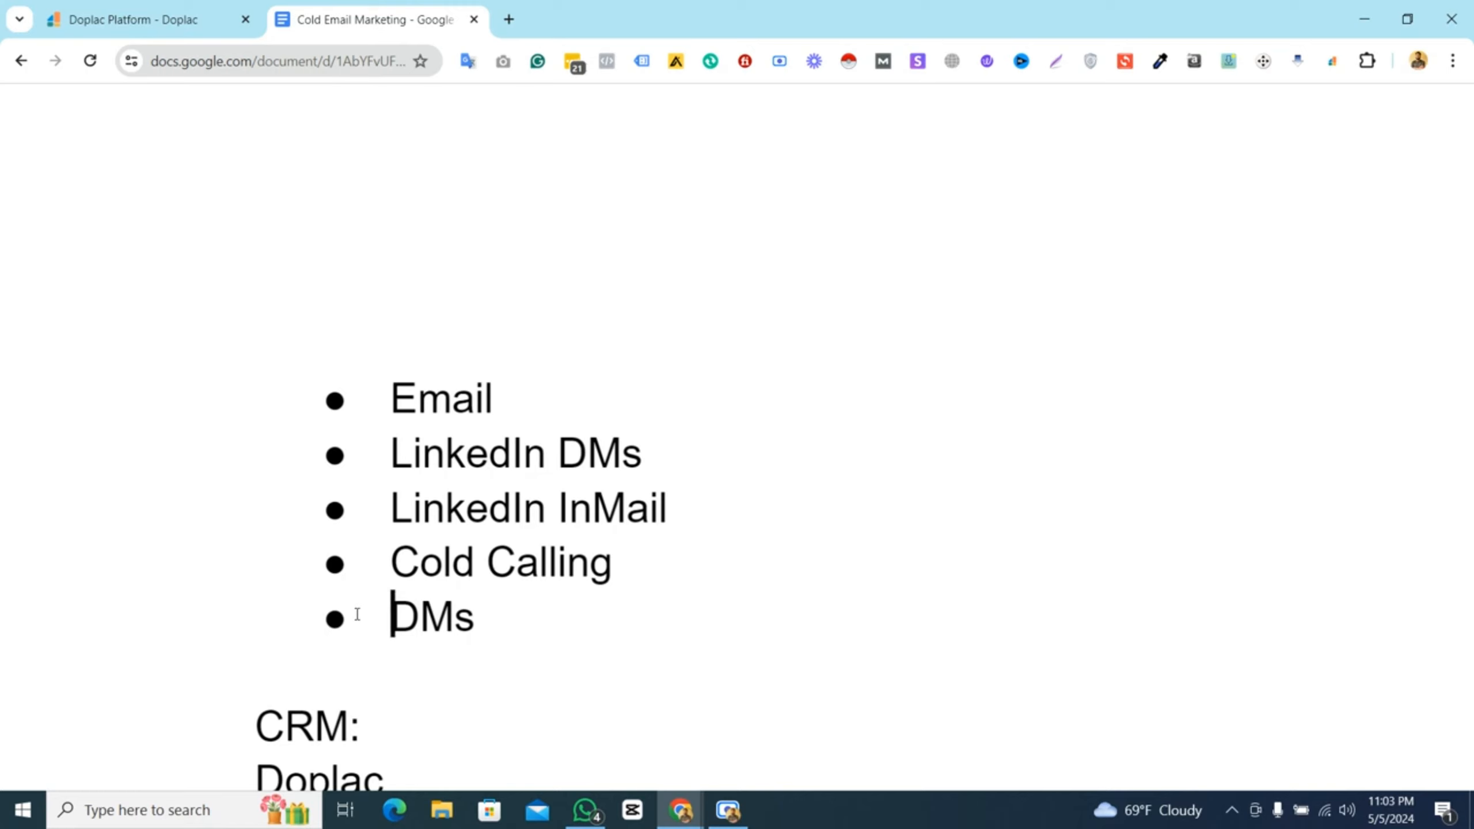
scroll(357, 614, up, 1)
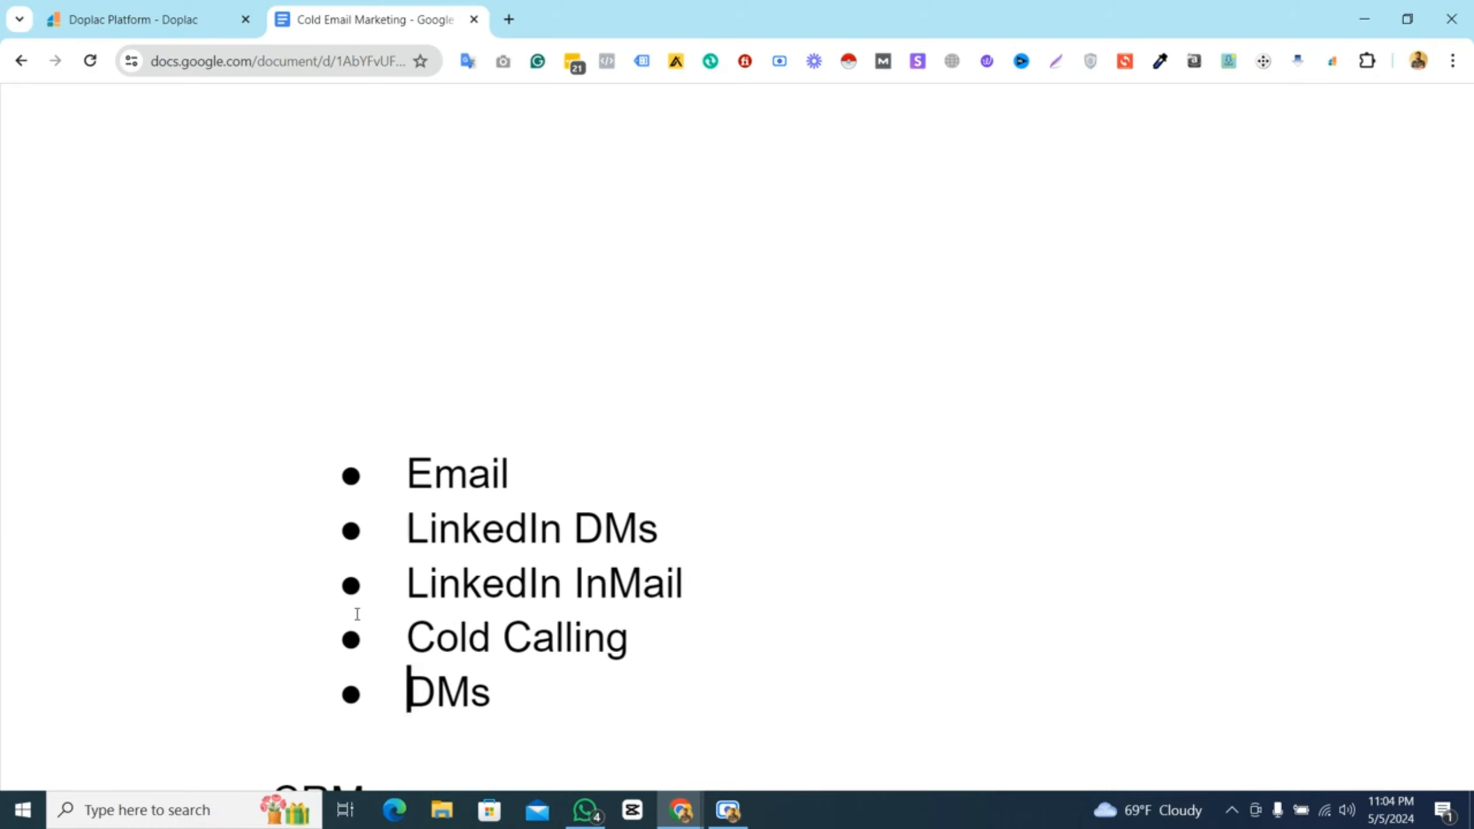
- Examine the Doplac and Lemlist entries under the CRM heading of the document
scroll(357, 613, down, 2)
scroll(357, 614, down, 3)
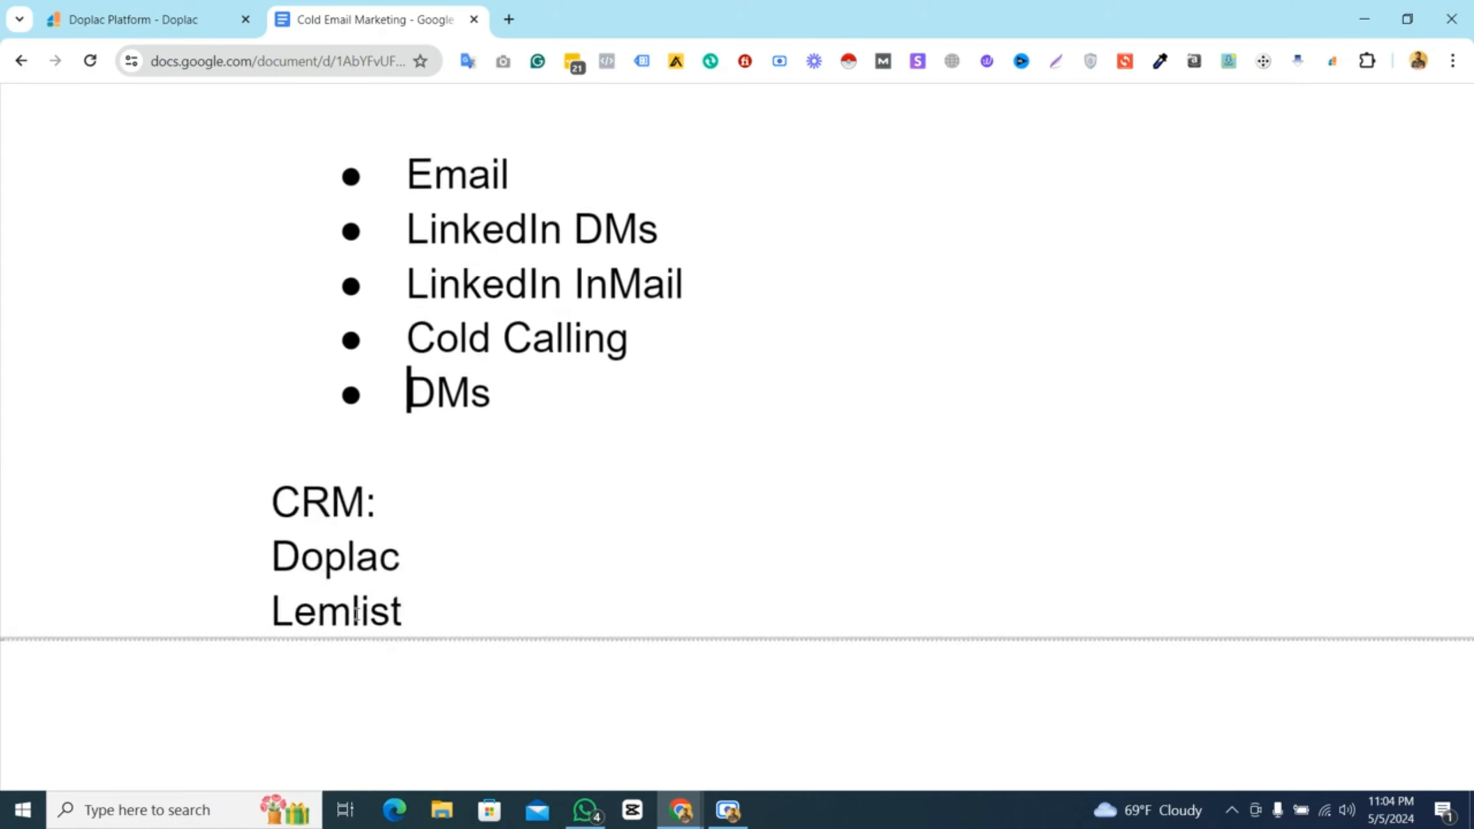
click(271, 580)
click(502, 550)
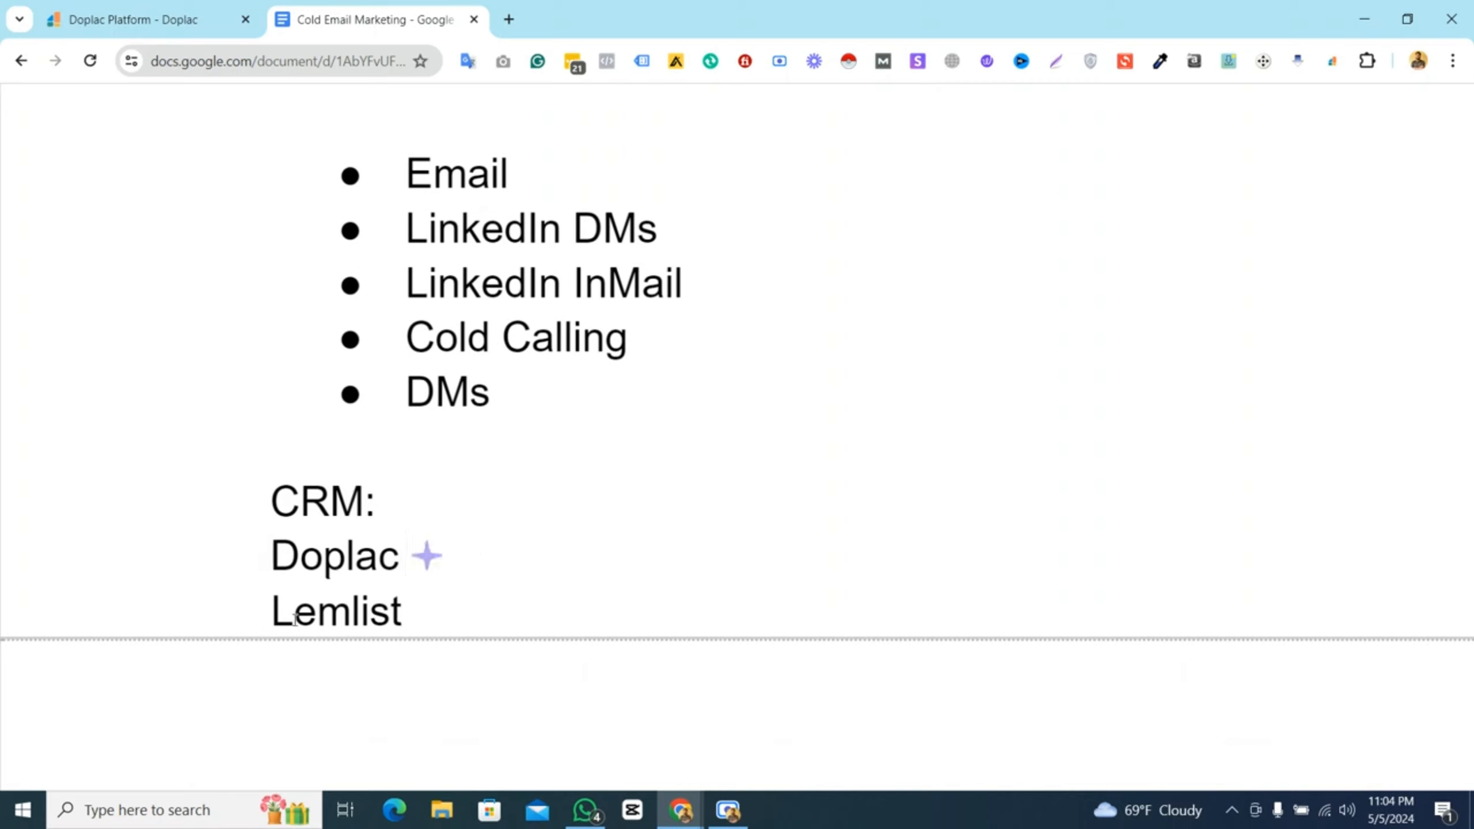
click(263, 625)
click(477, 612)
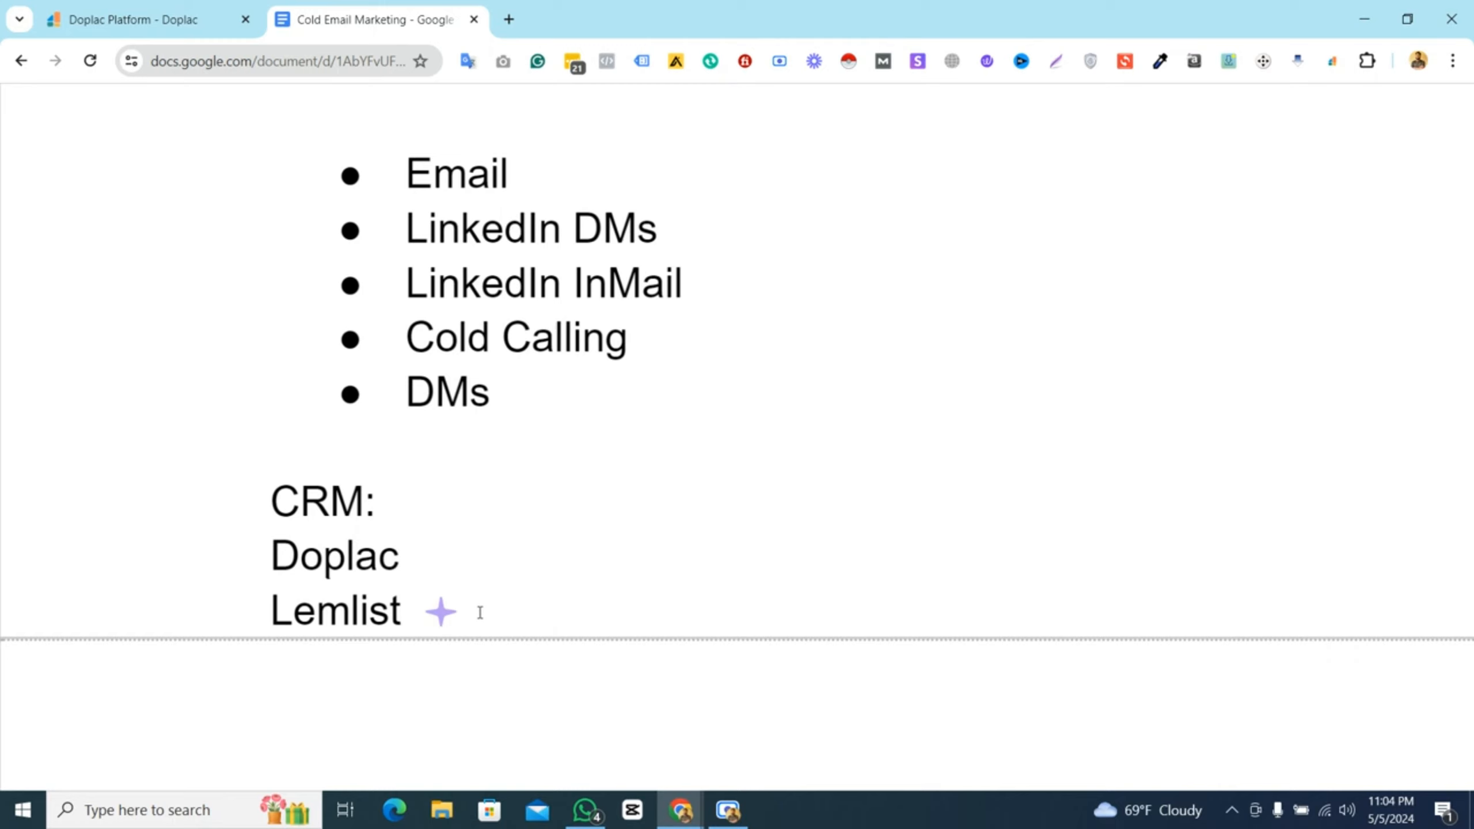
- Switch to the Doplac platform and open the list of cold outreach campaigns
click(119, 12)
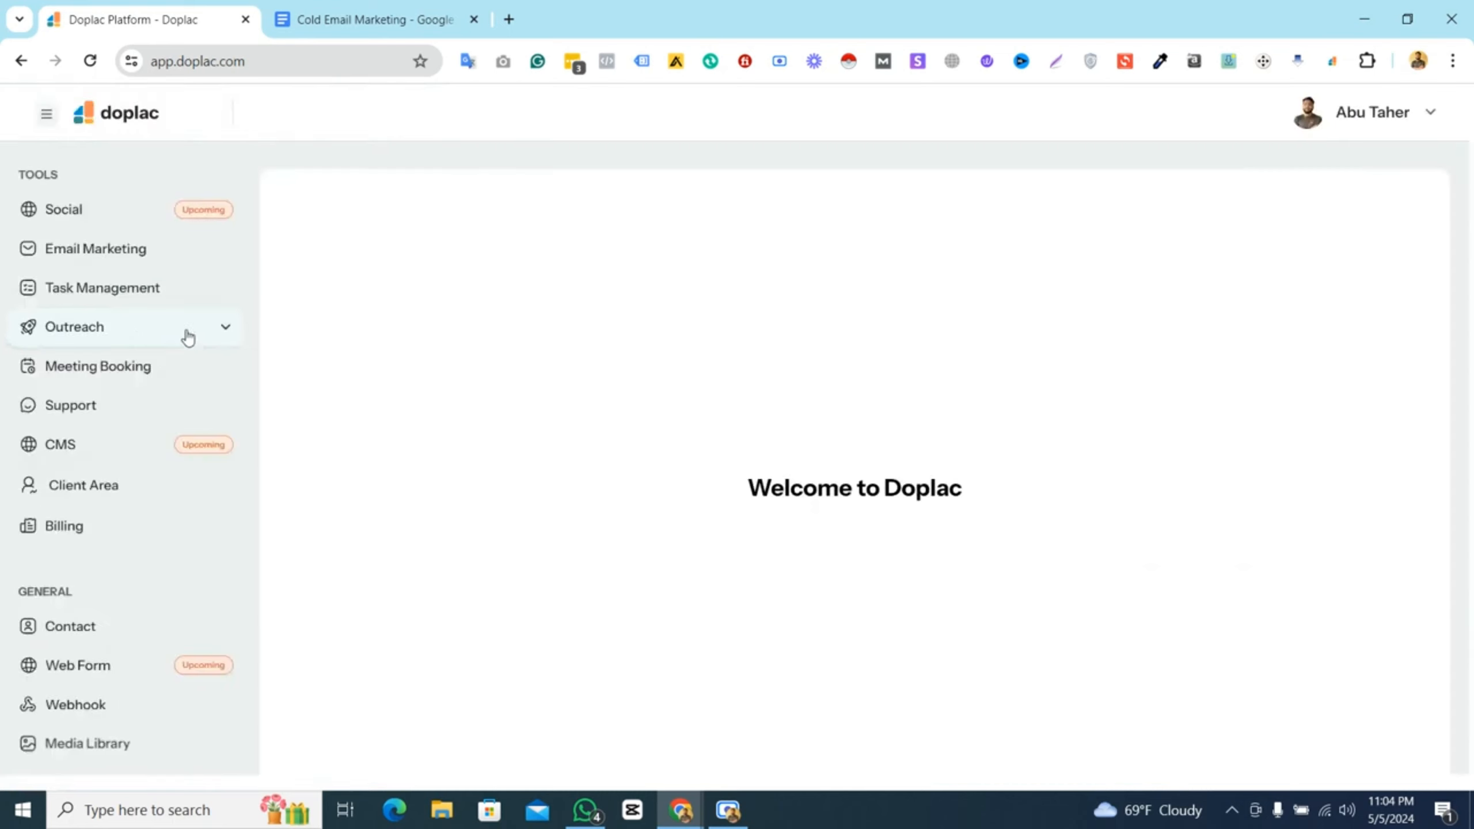
click(223, 329)
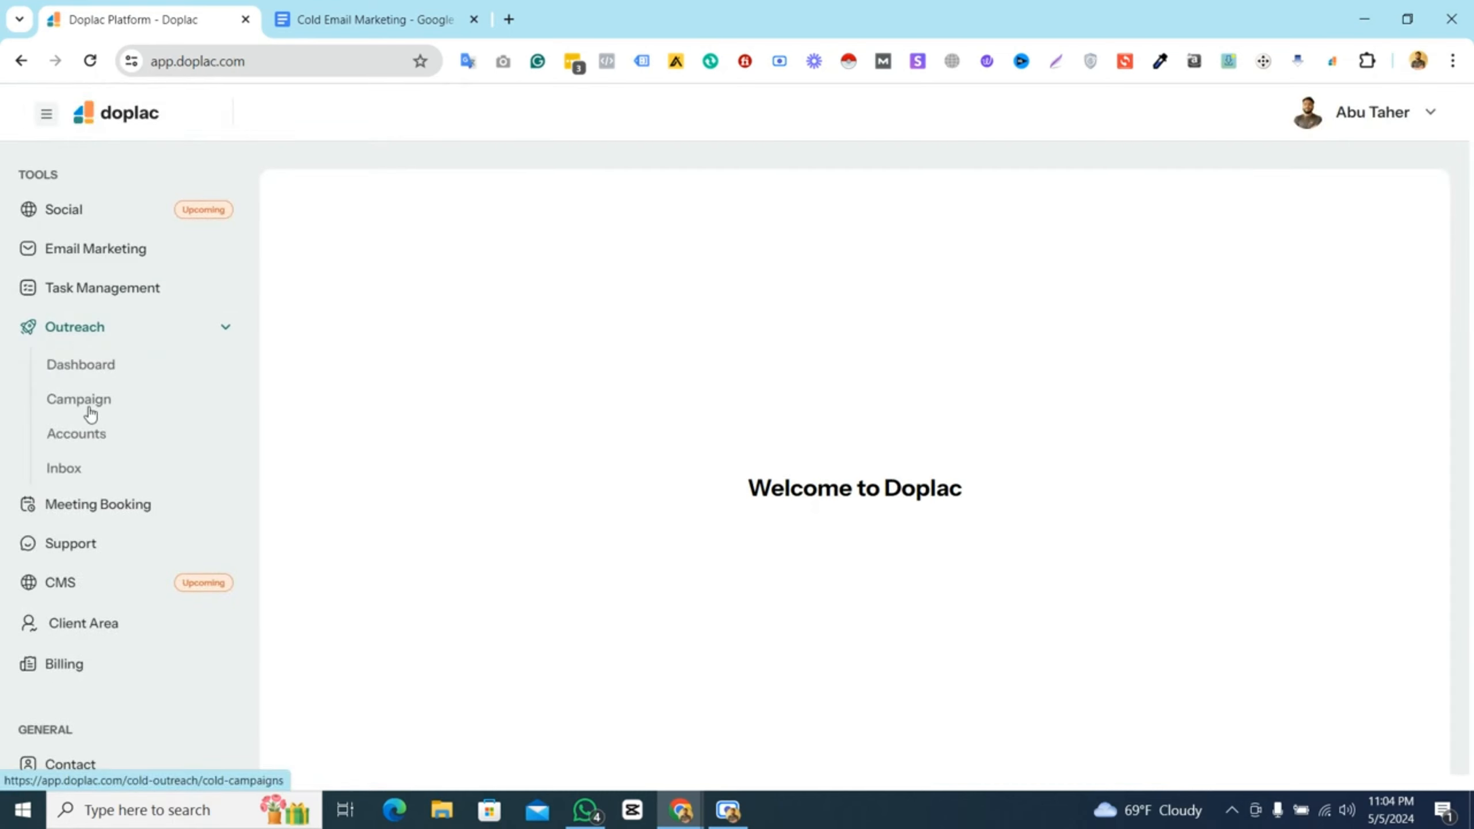
scroll(90, 415, down, 5)
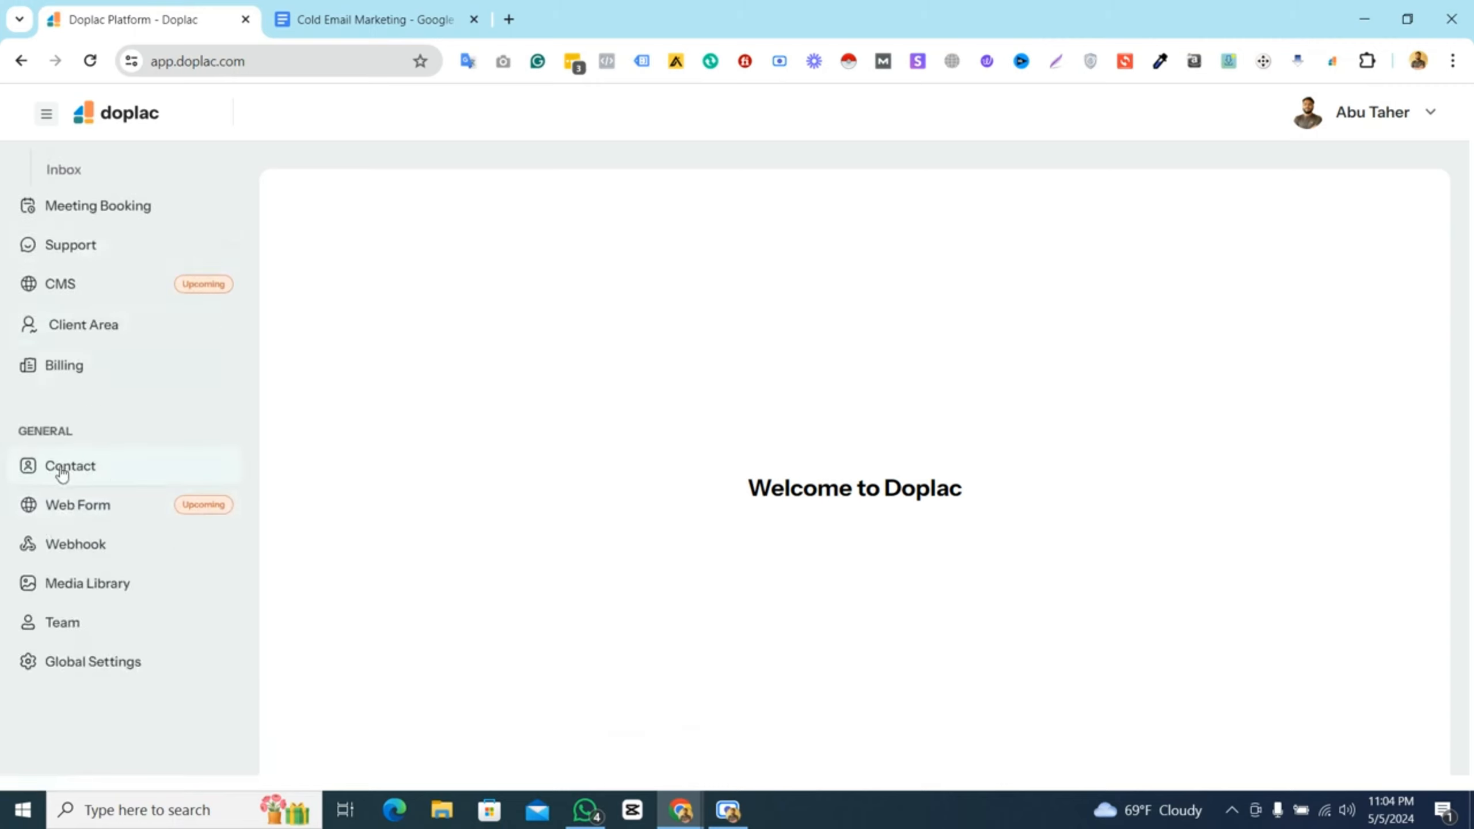
scroll(149, 468, up, 5)
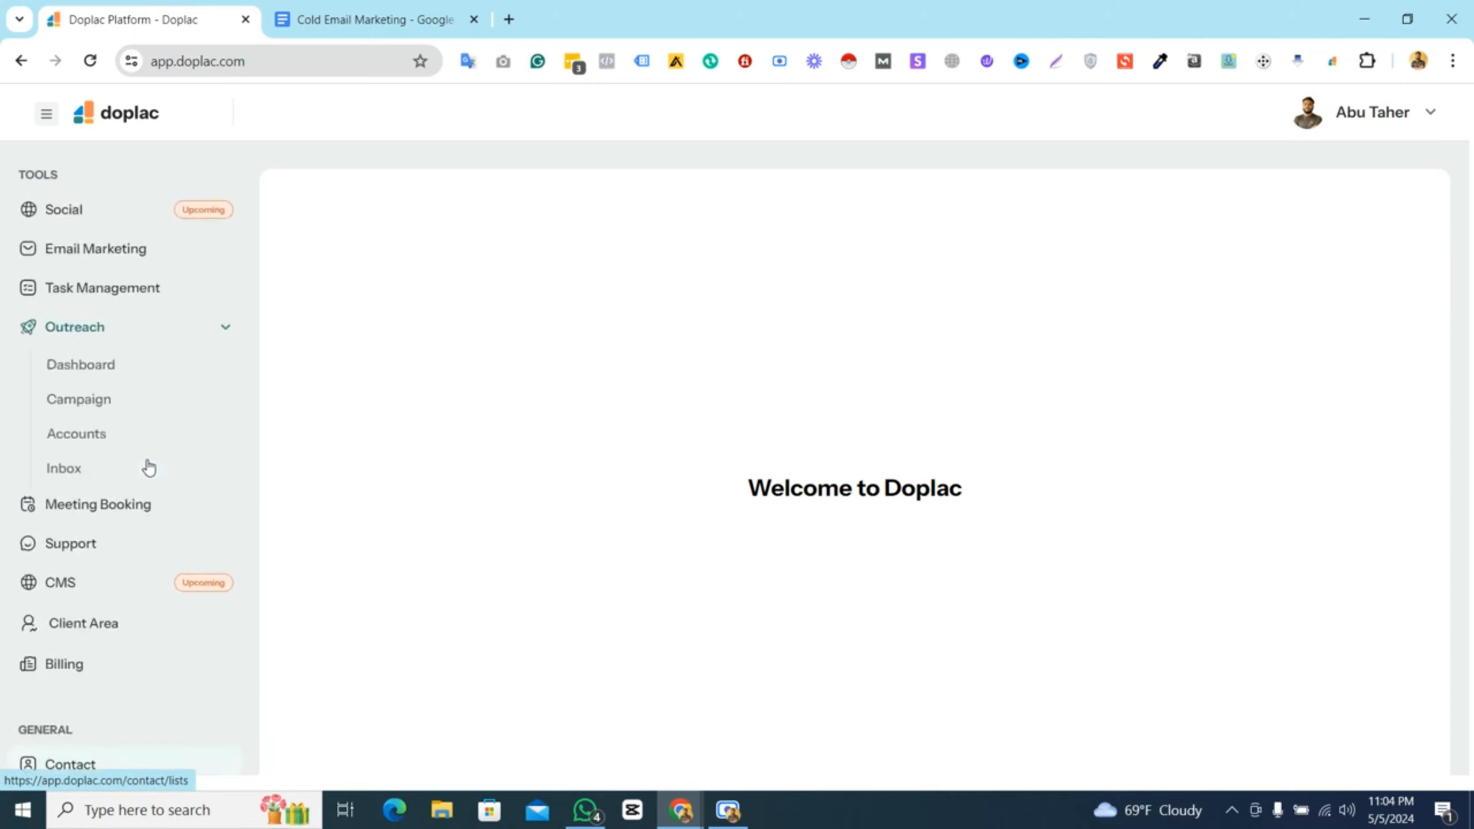
scroll(91, 347, up, 5)
scroll(92, 348, left, 2)
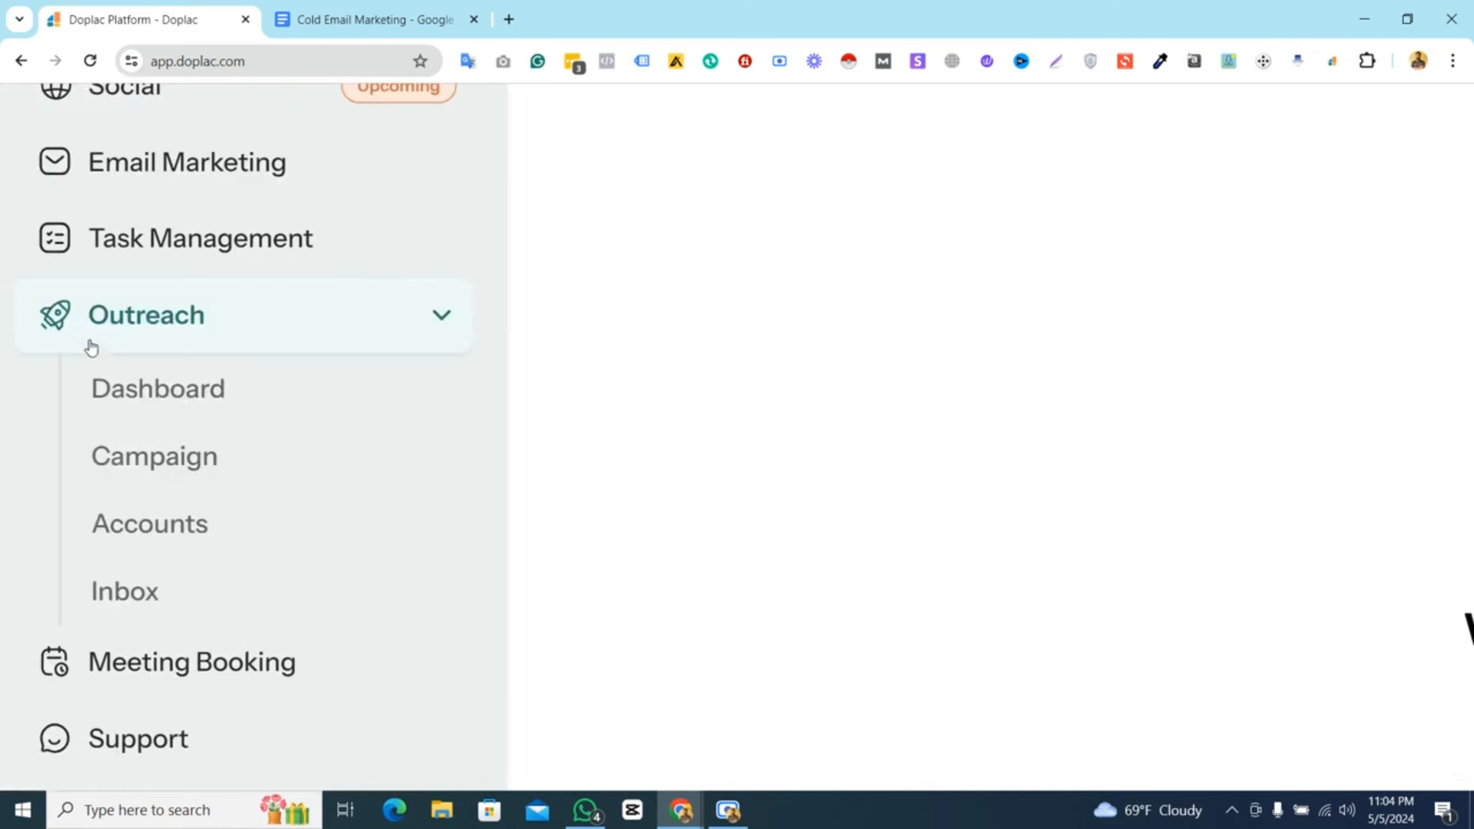
scroll(90, 347, down, 5)
click(80, 409)
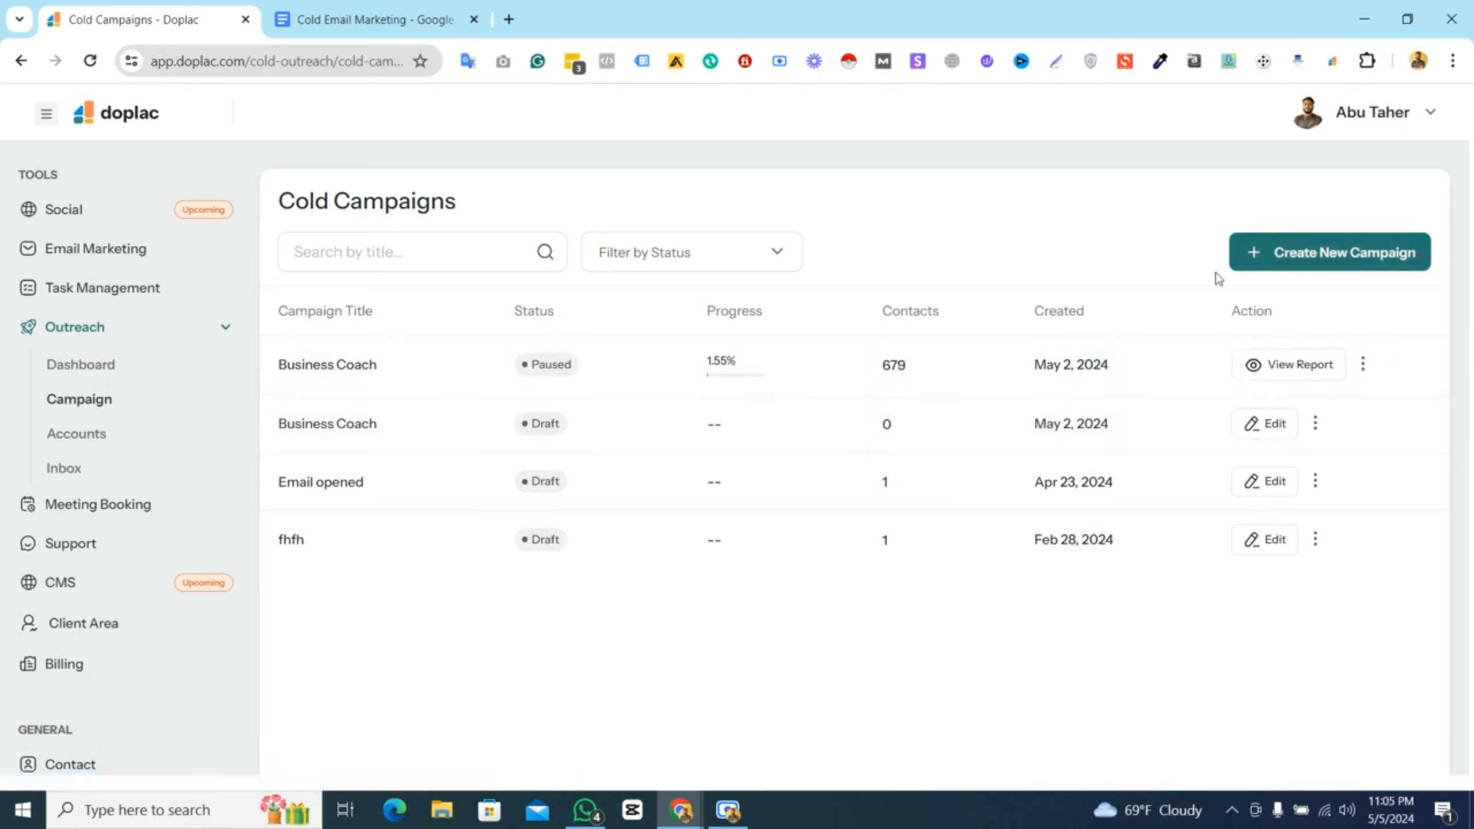
- Create a new cold campaign titled "Test camp"
click(1352, 251)
click(757, 461)
text(Test camp)
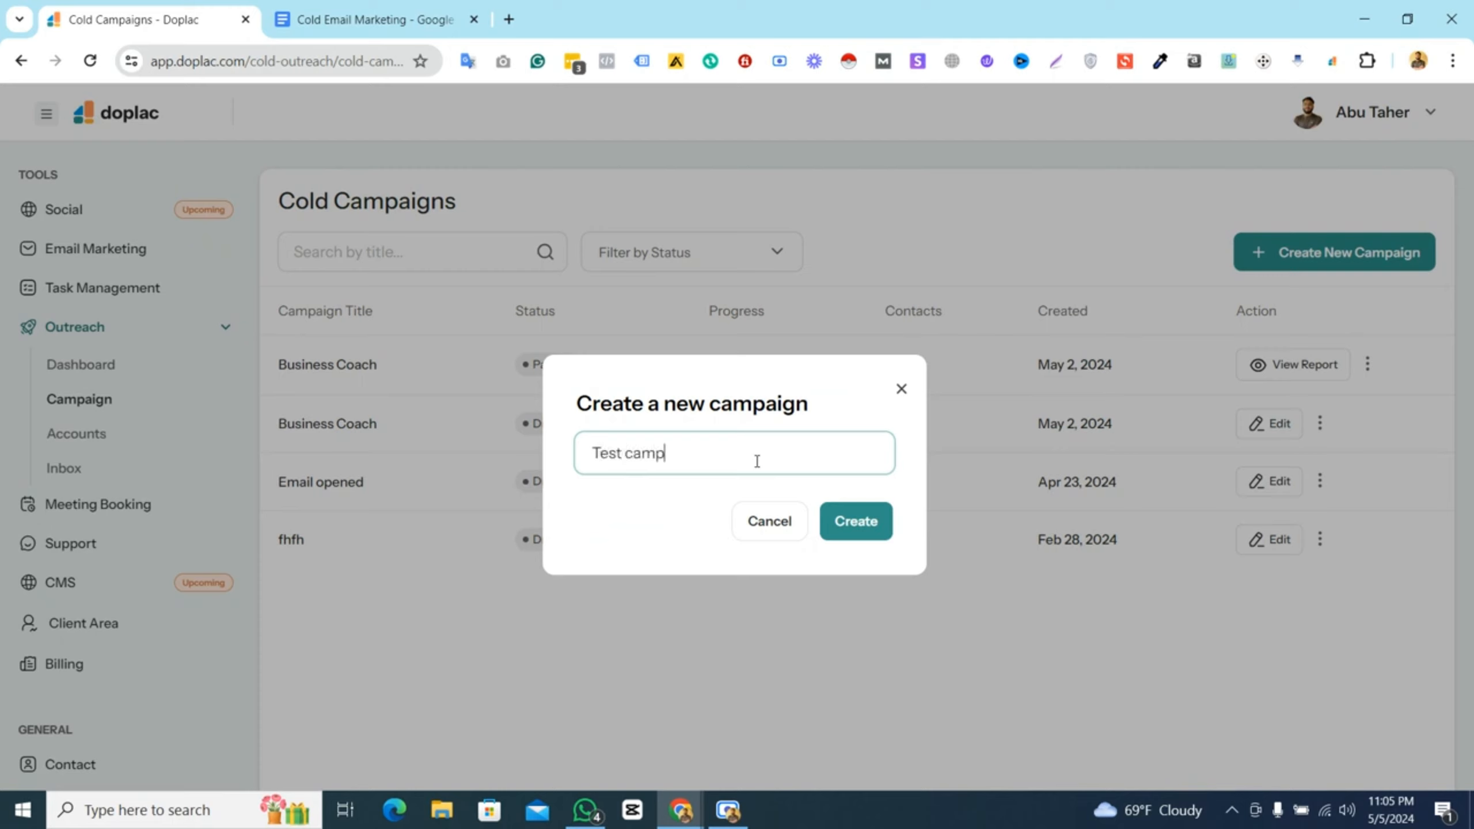
click(847, 519)
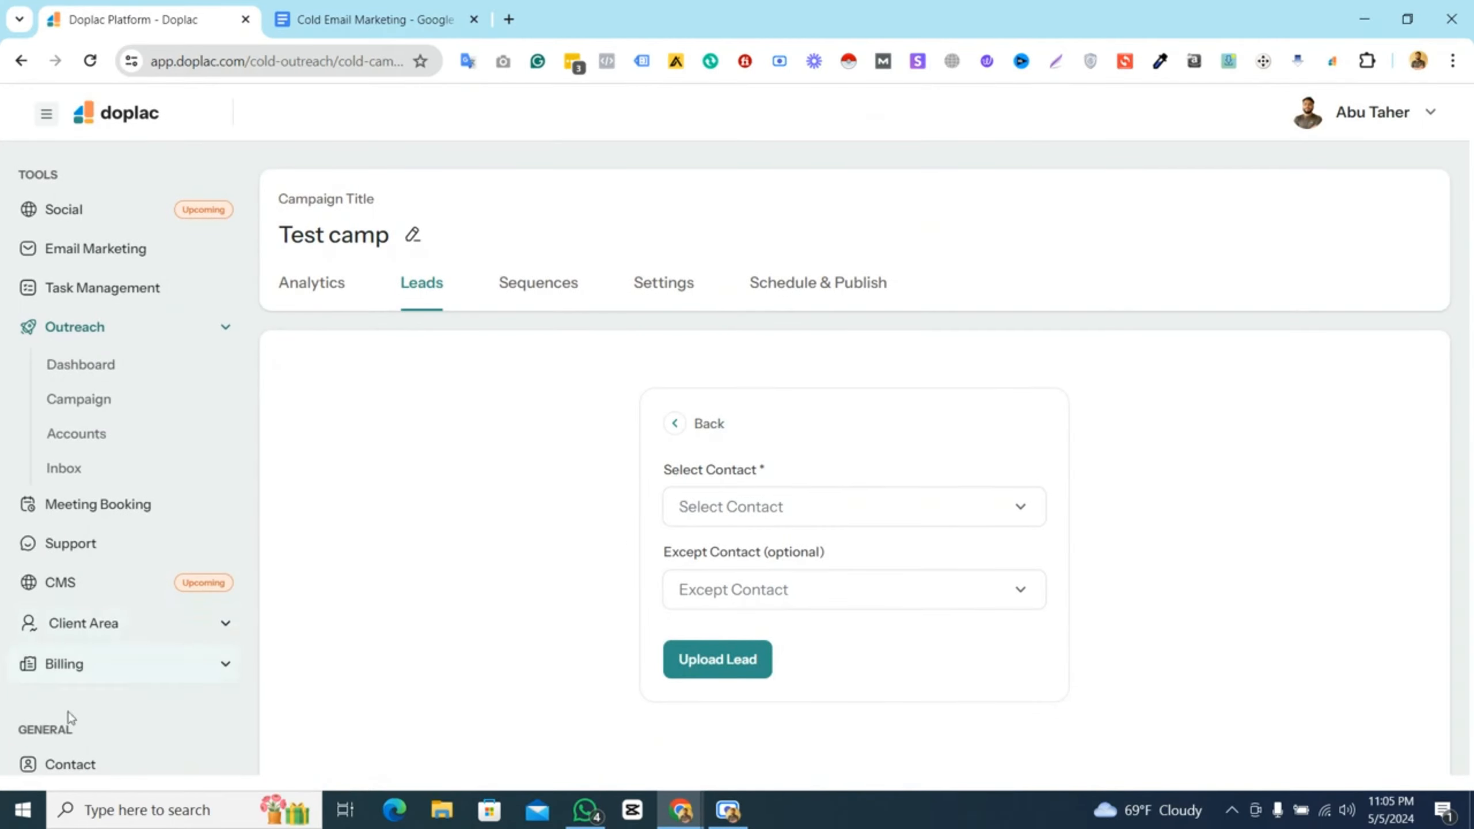
- Choose the Business Coach Canada contact list as the campaign's leads and upload it
scroll(69, 708, down, 5)
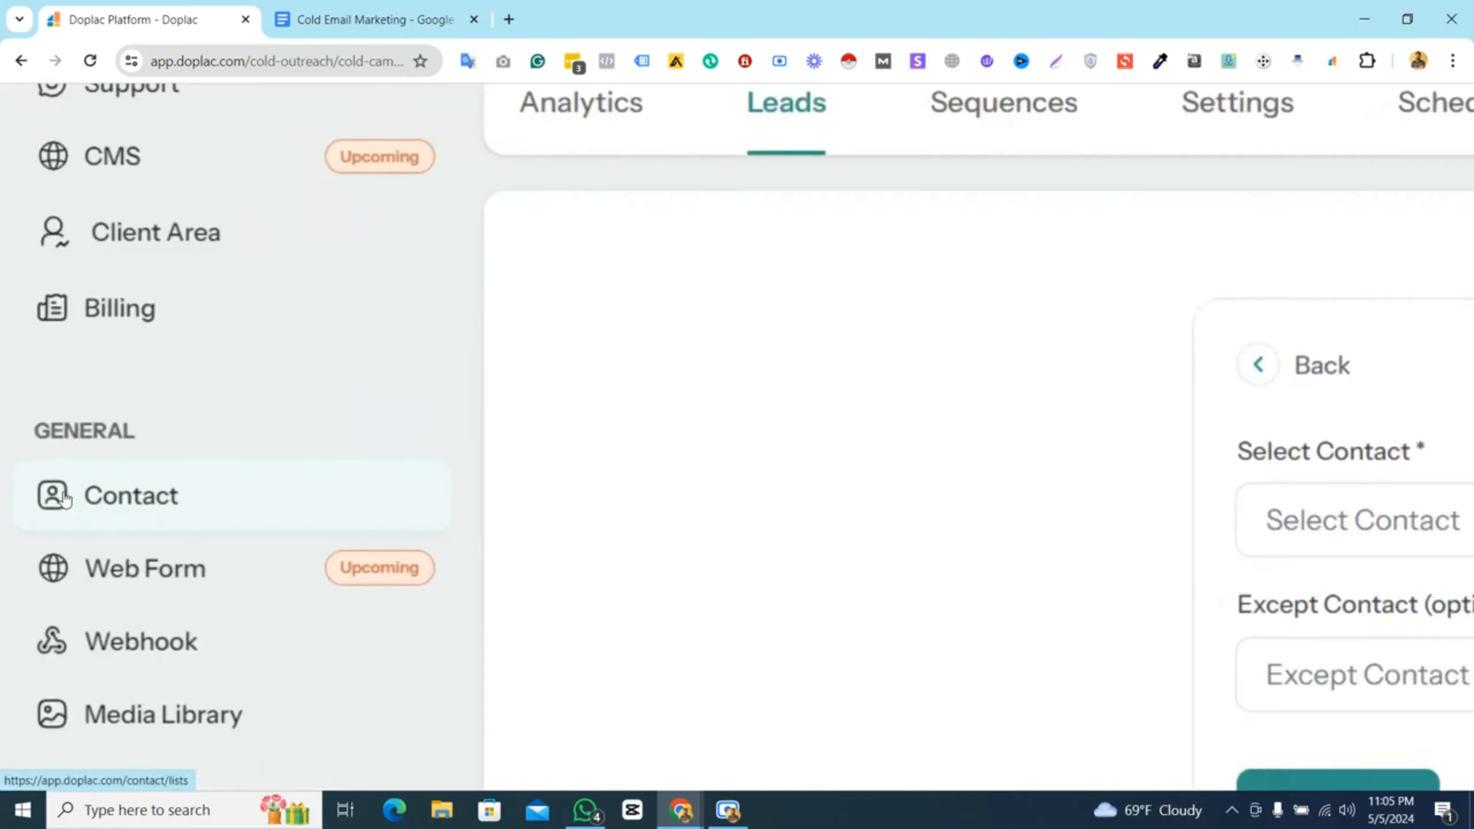
click(725, 492)
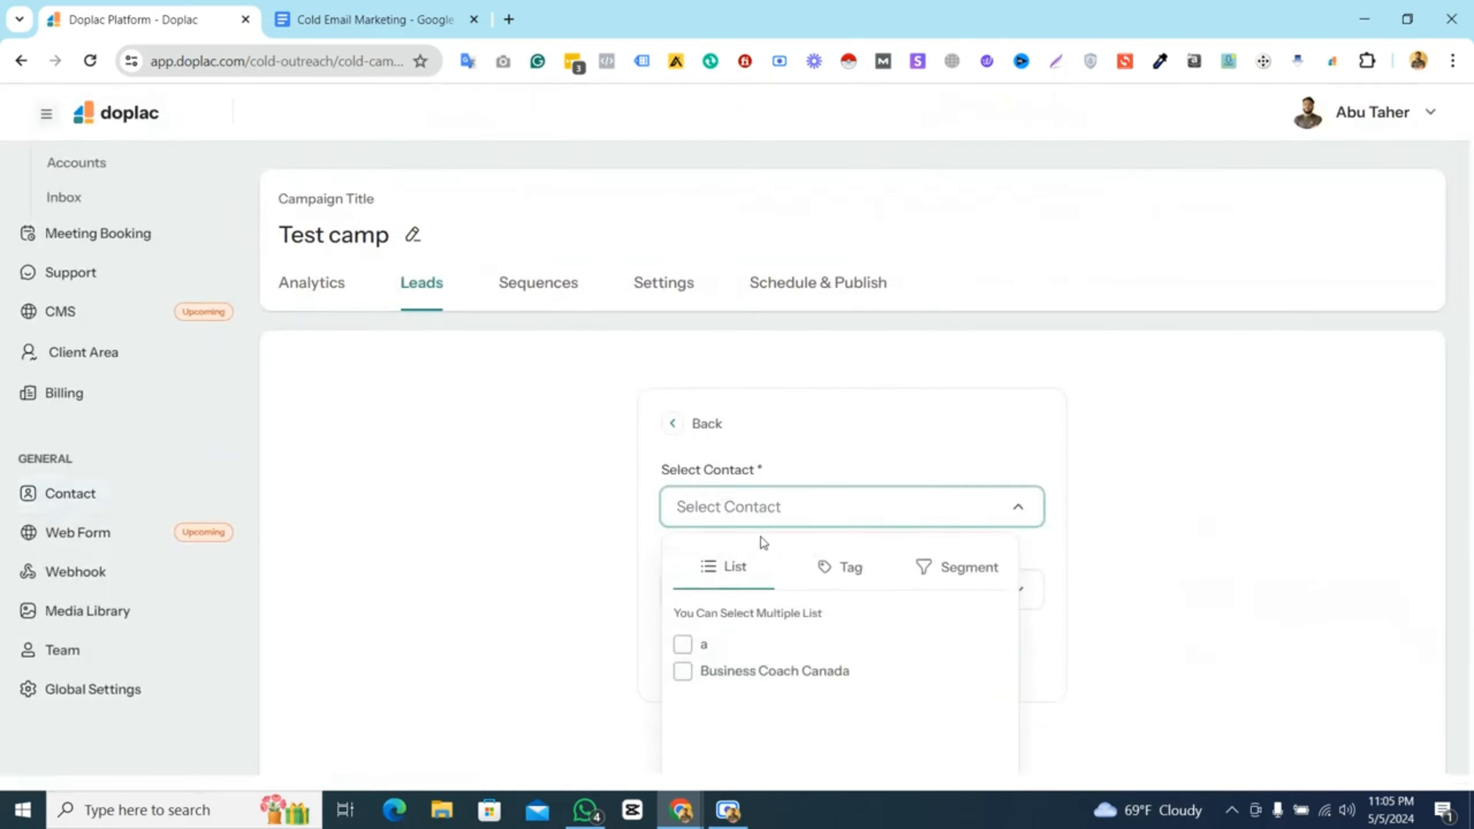
click(789, 675)
click(1179, 561)
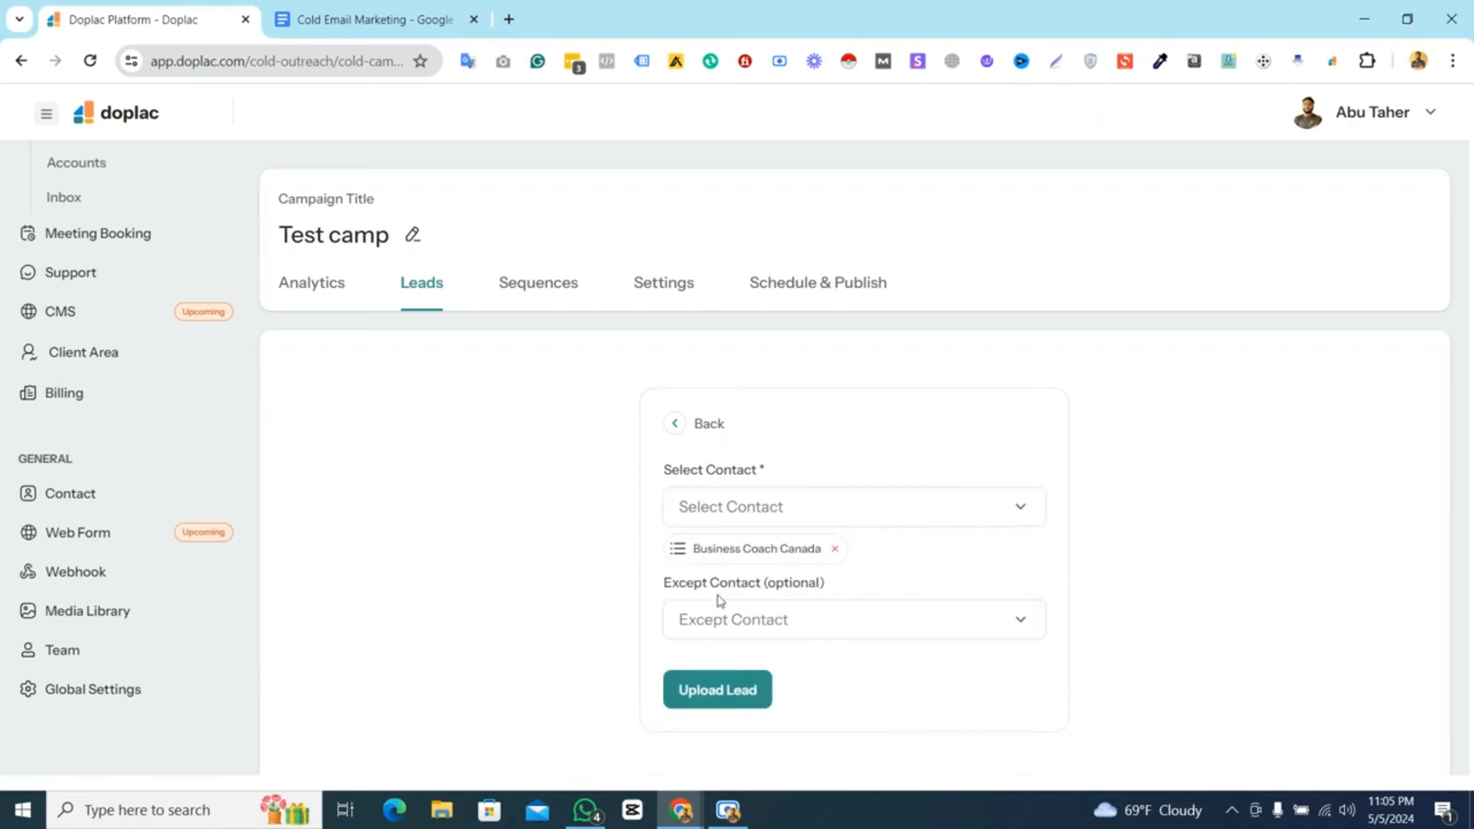
scroll(698, 587, up, 4)
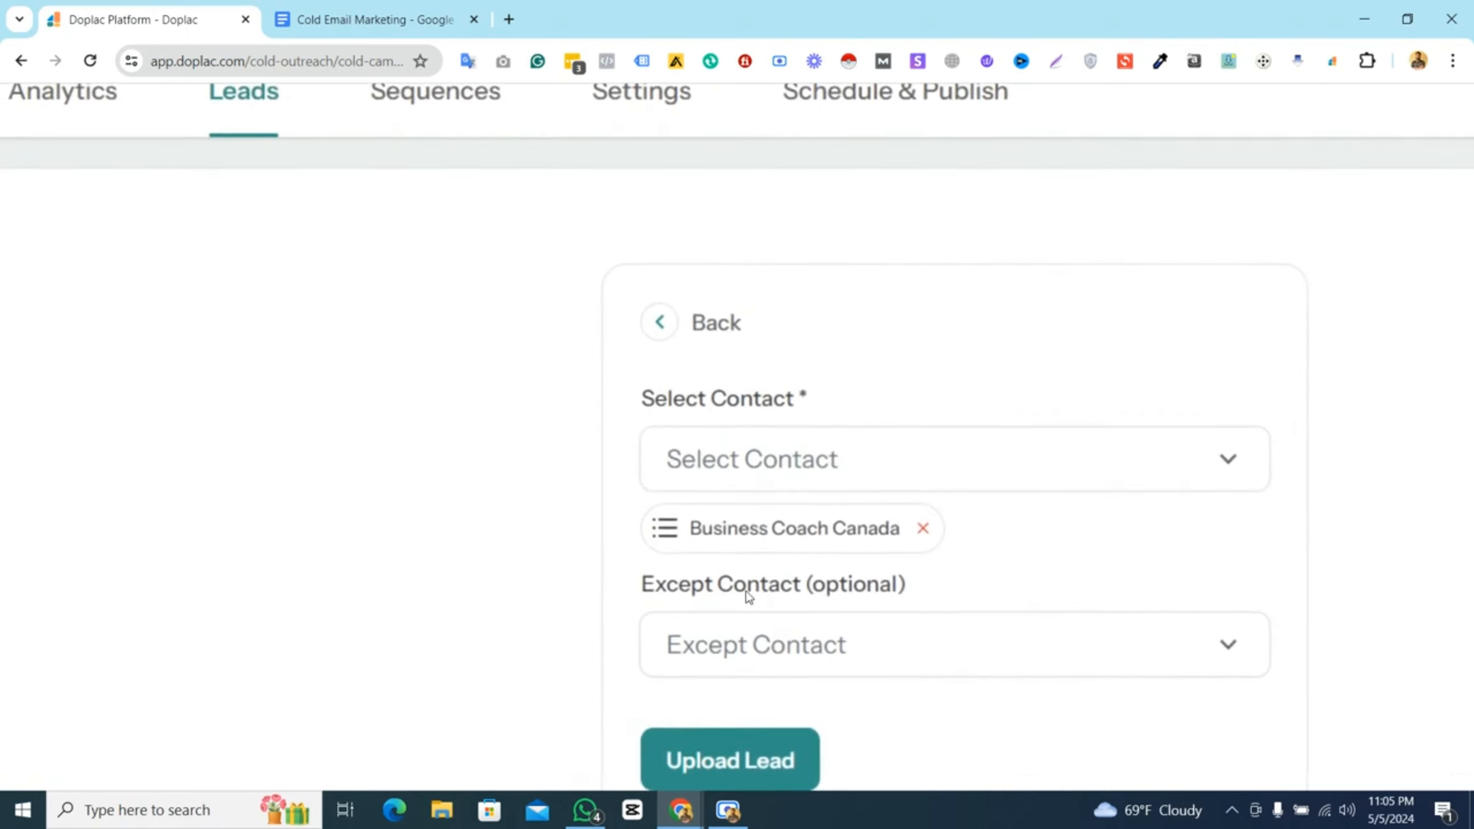
scroll(859, 580, down, 4)
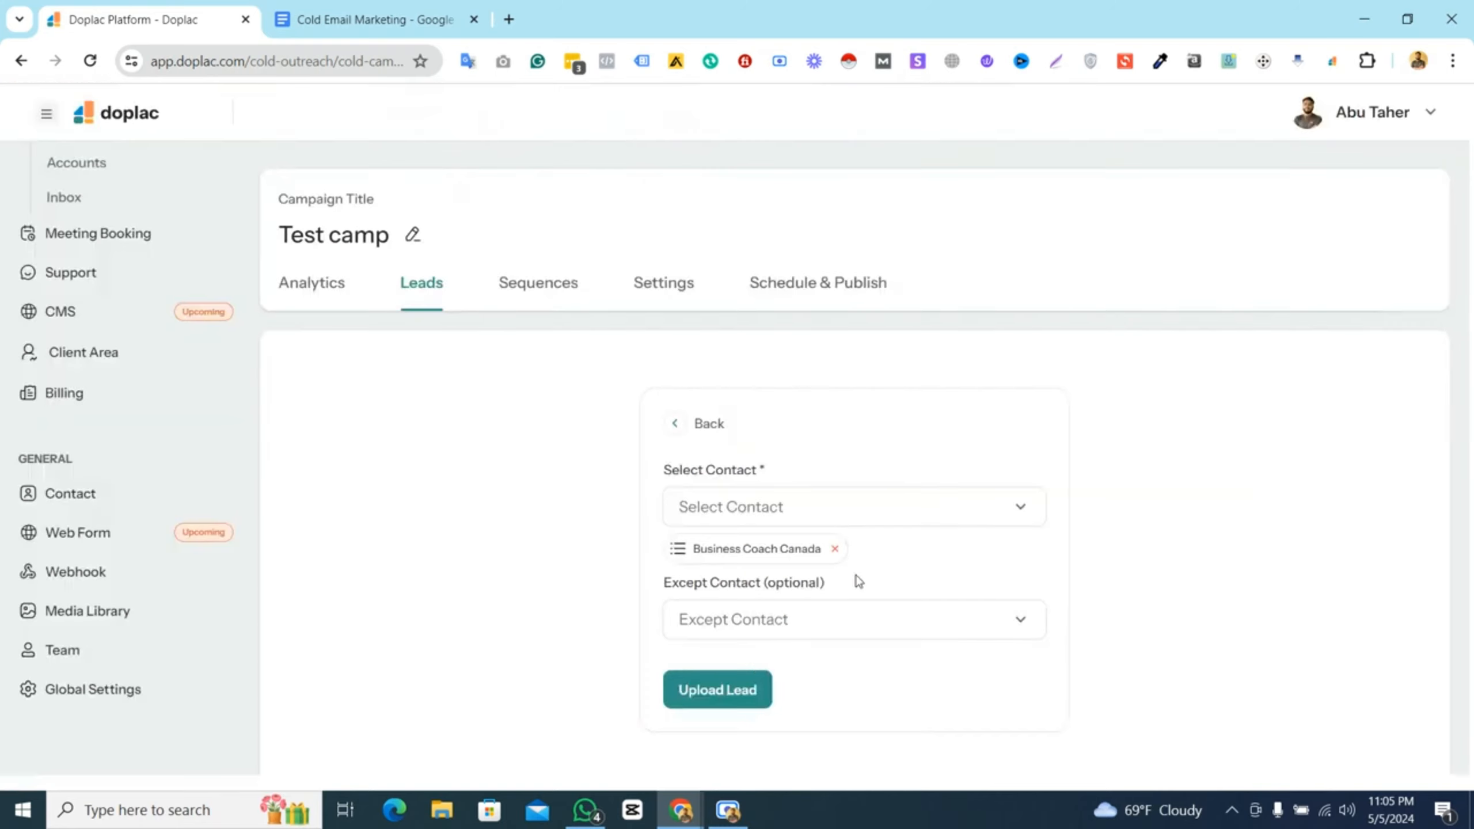
click(700, 694)
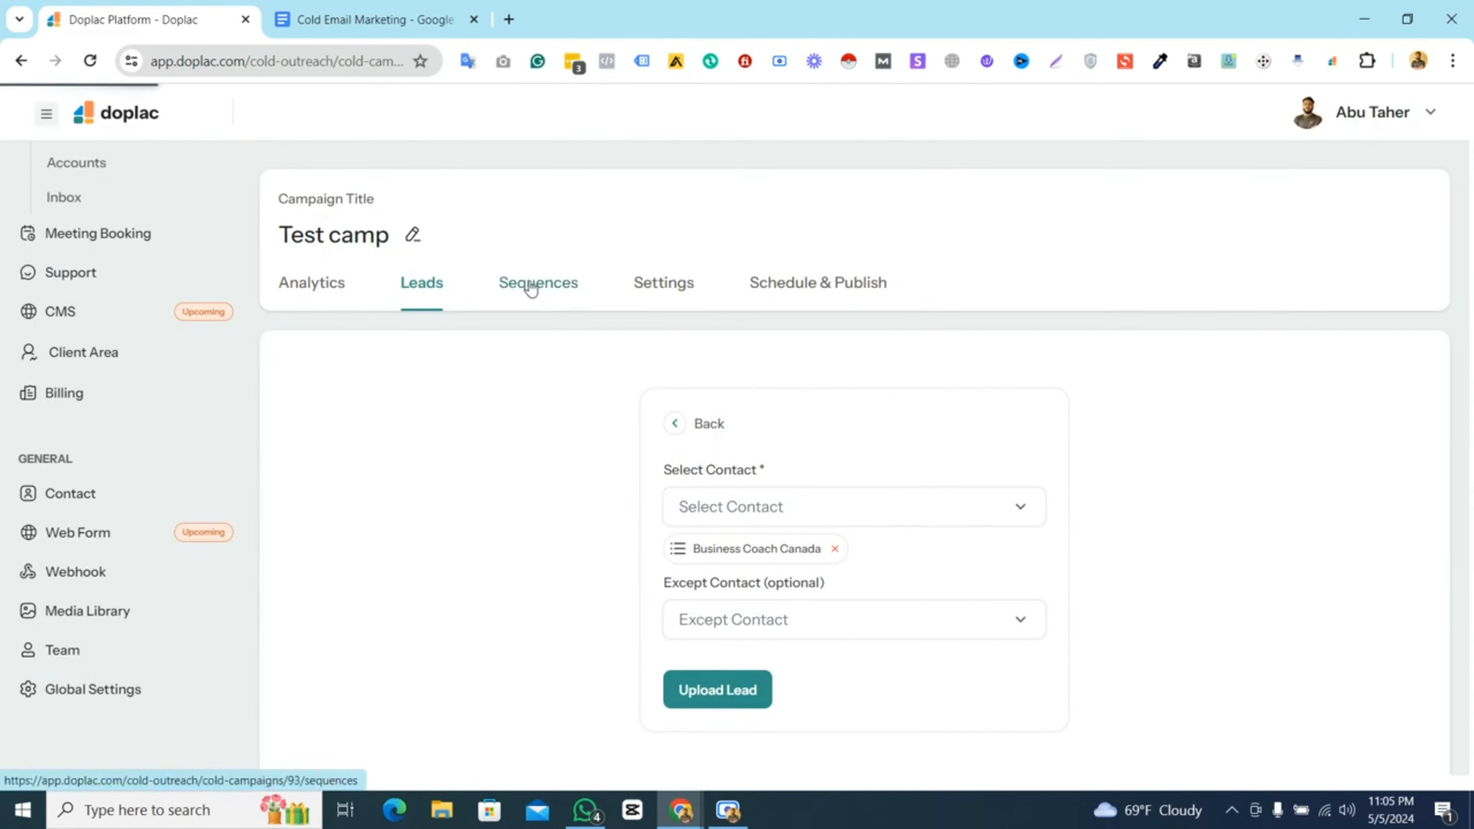
- In the campaign's sequences, replace the Step 1 email's placeholder subject with "Quick Question"
scroll(534, 291, up, 4)
scroll(534, 290, down, 4)
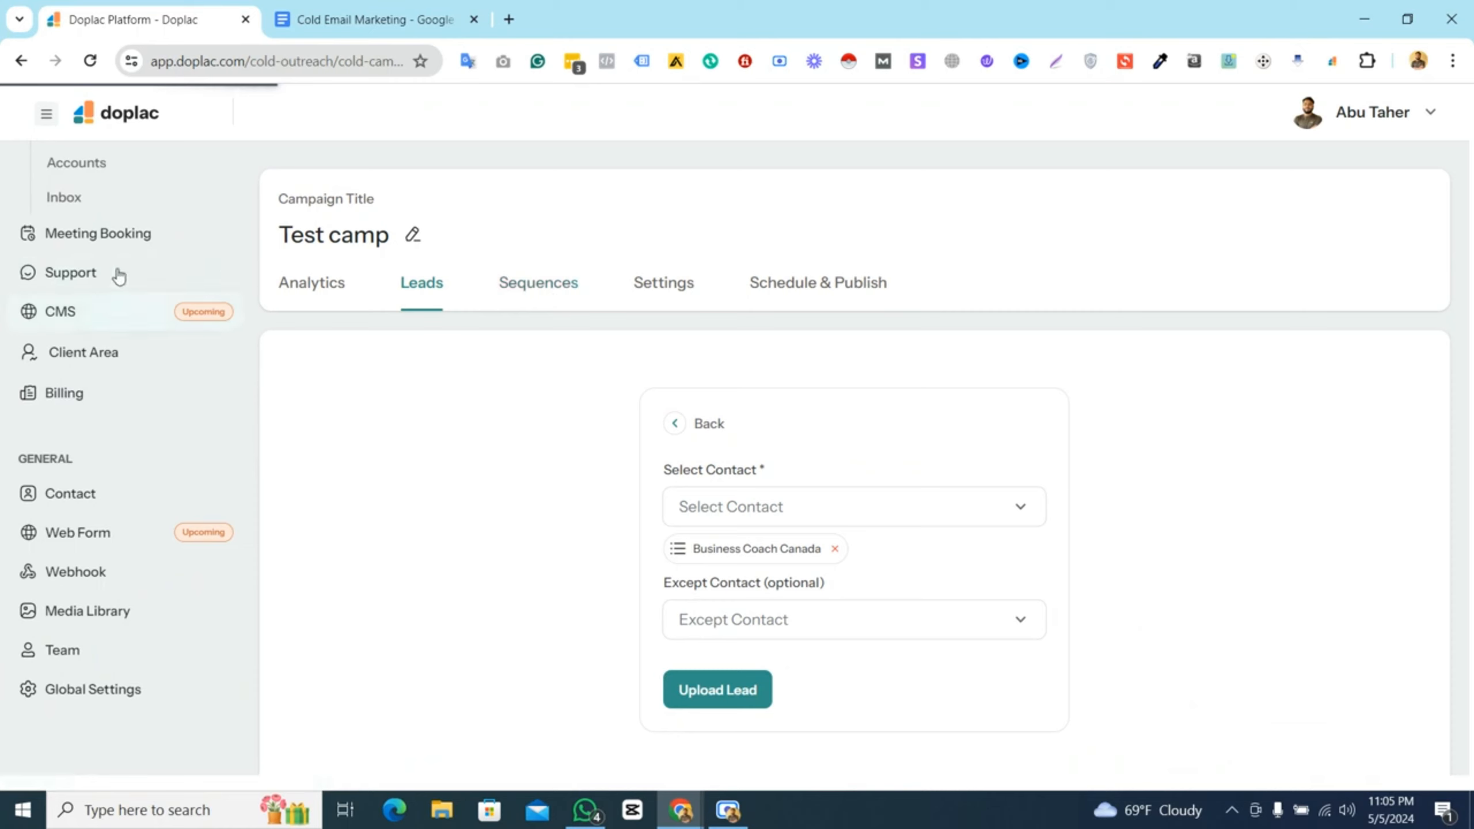
scroll(163, 317, up, 5)
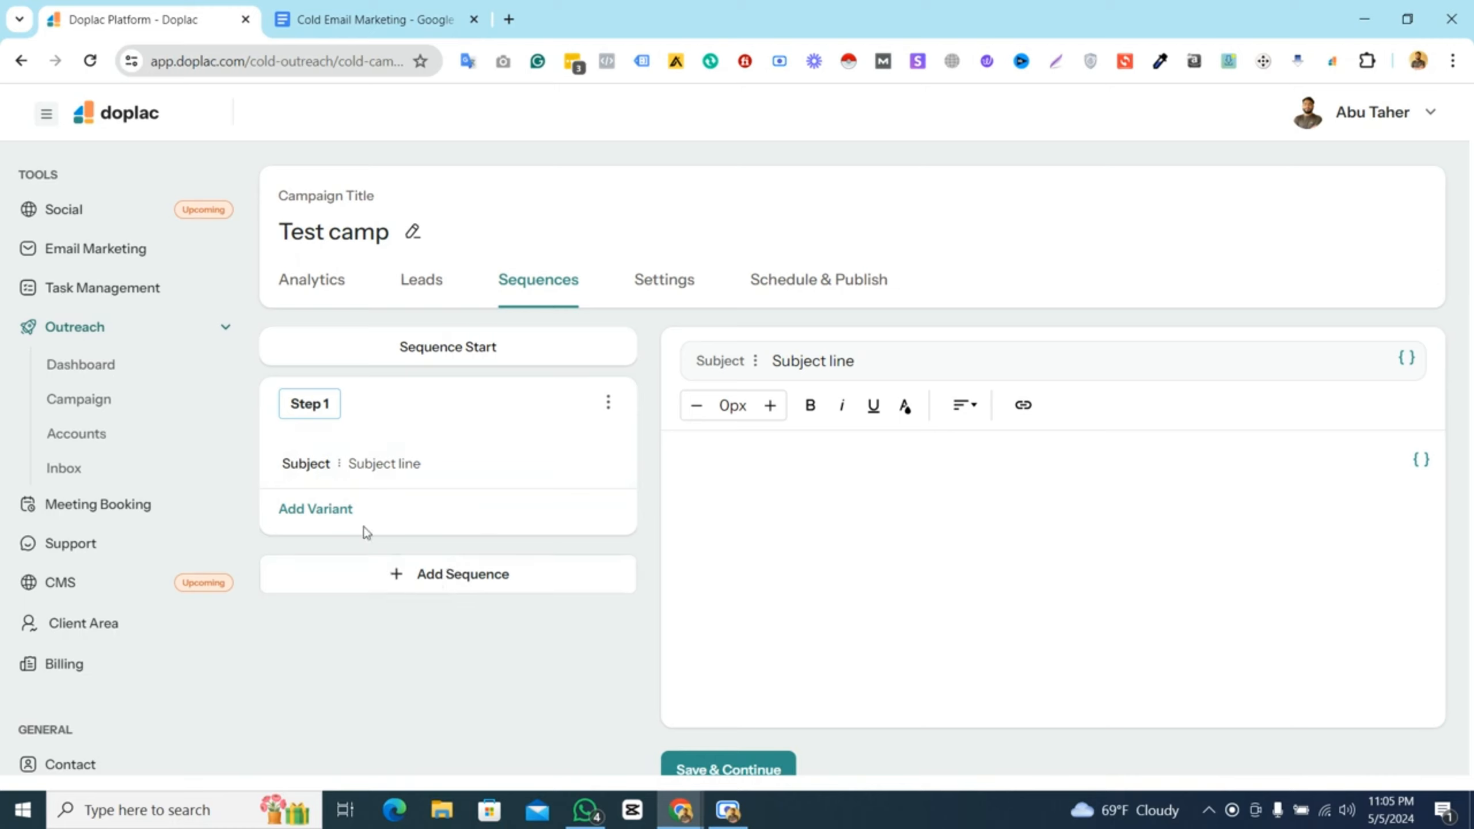
triple_click(864, 360)
key(BackSpace)
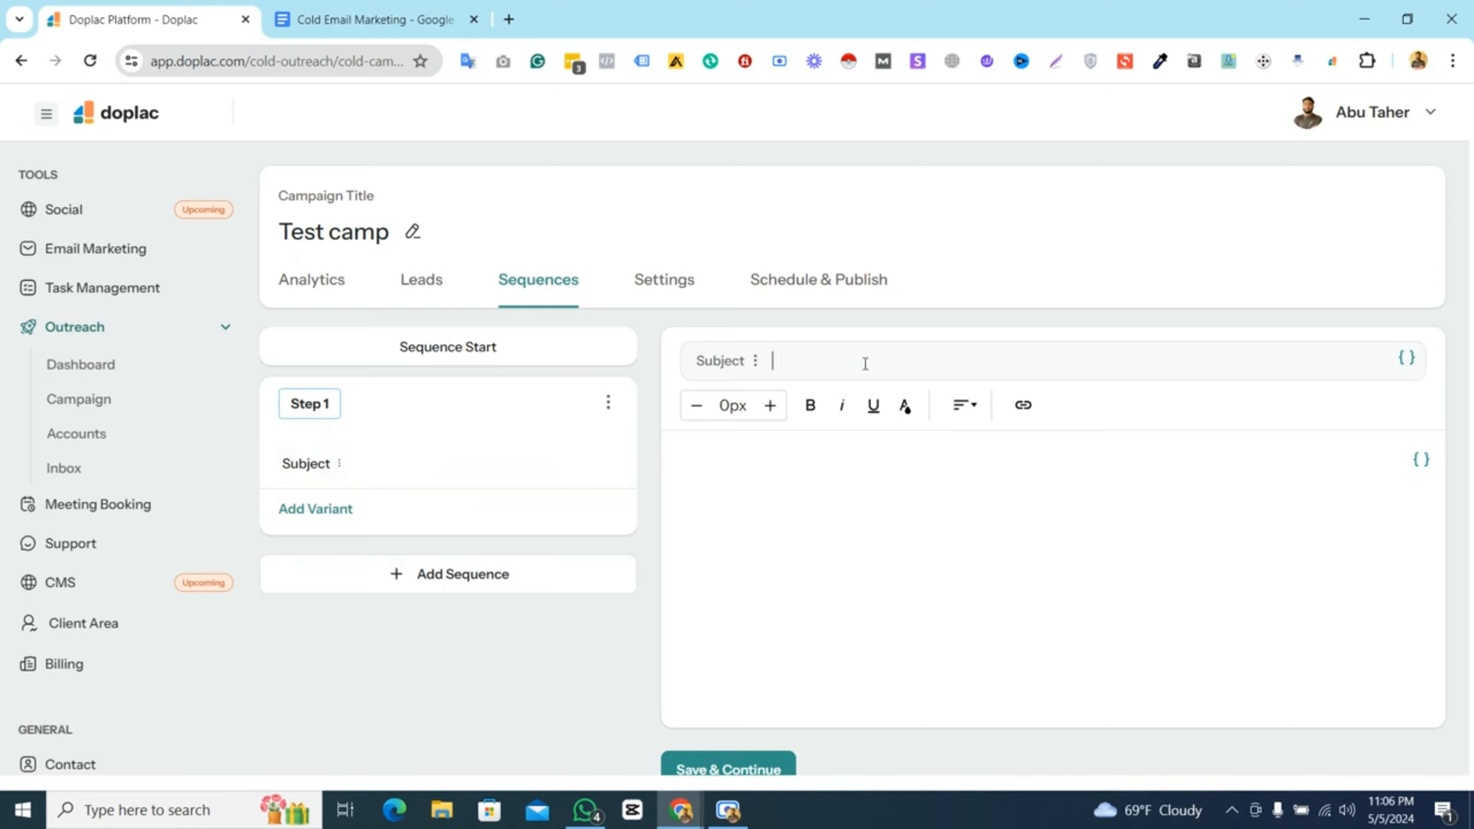
text(Quick Qu)
text(estin)
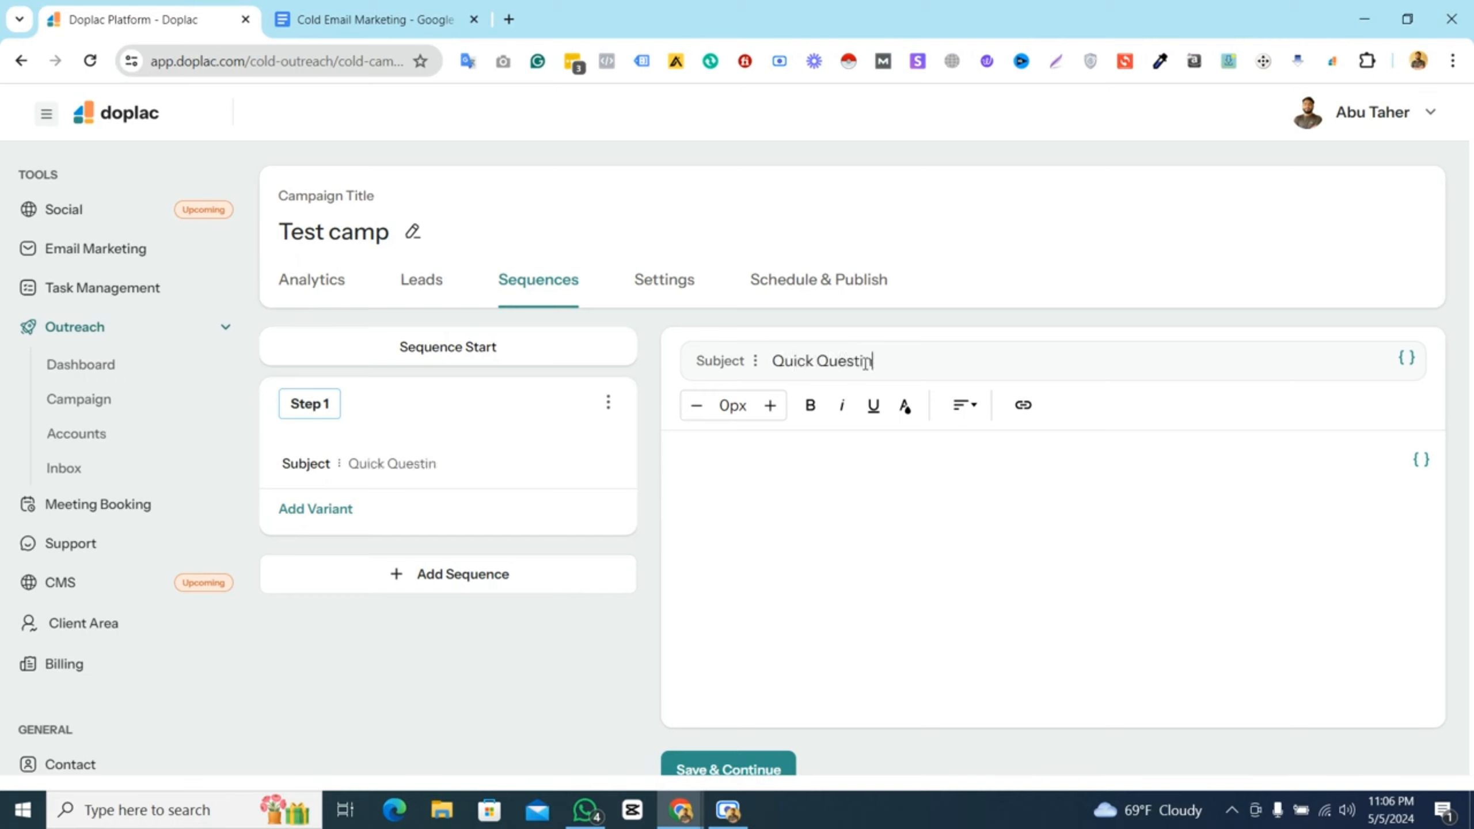
key(BackSpace)
text(onf)
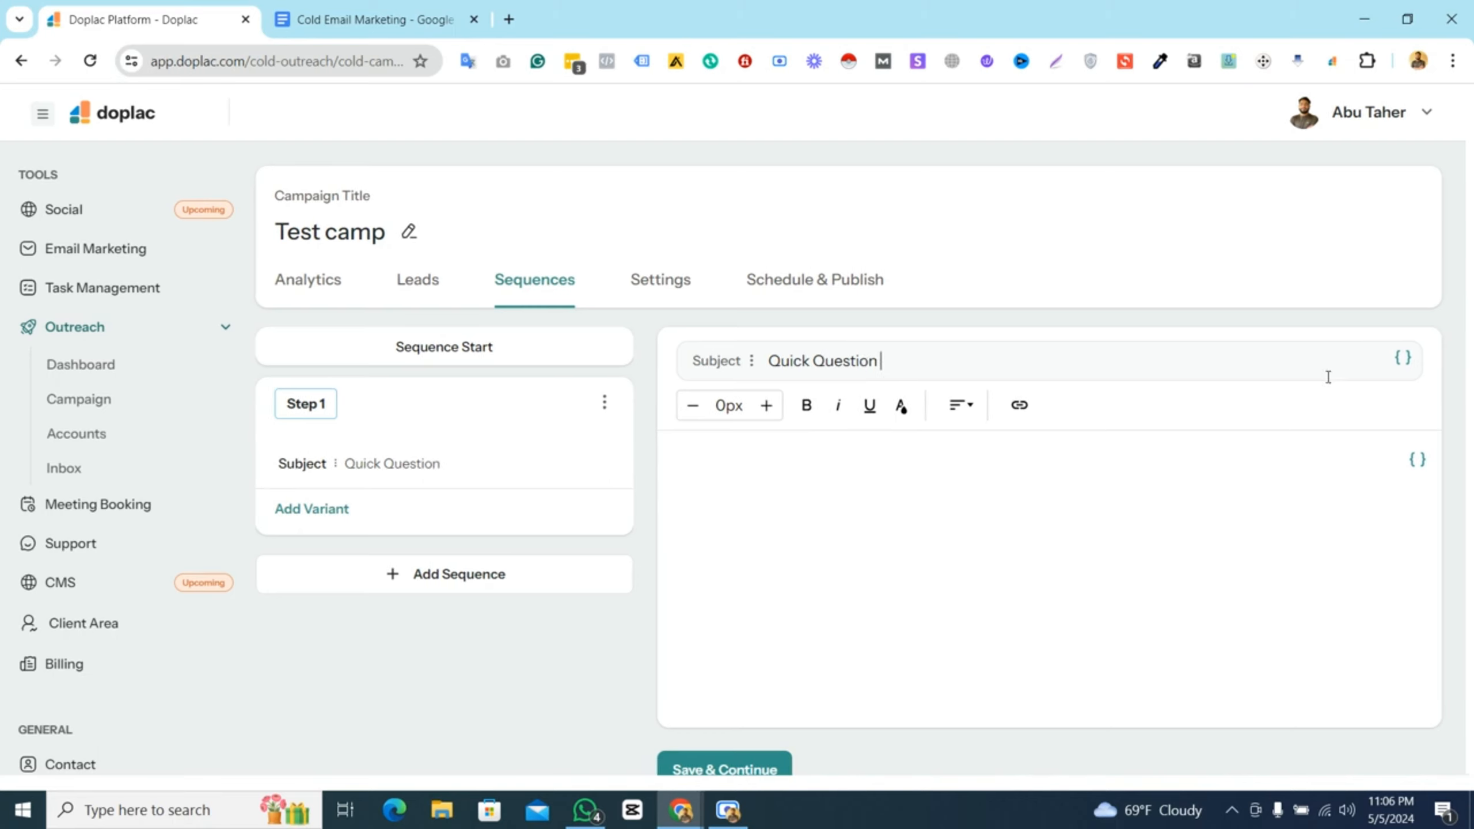
- Append the contact's first-name variable and a comma to the Step 1 subject line
click(1403, 360)
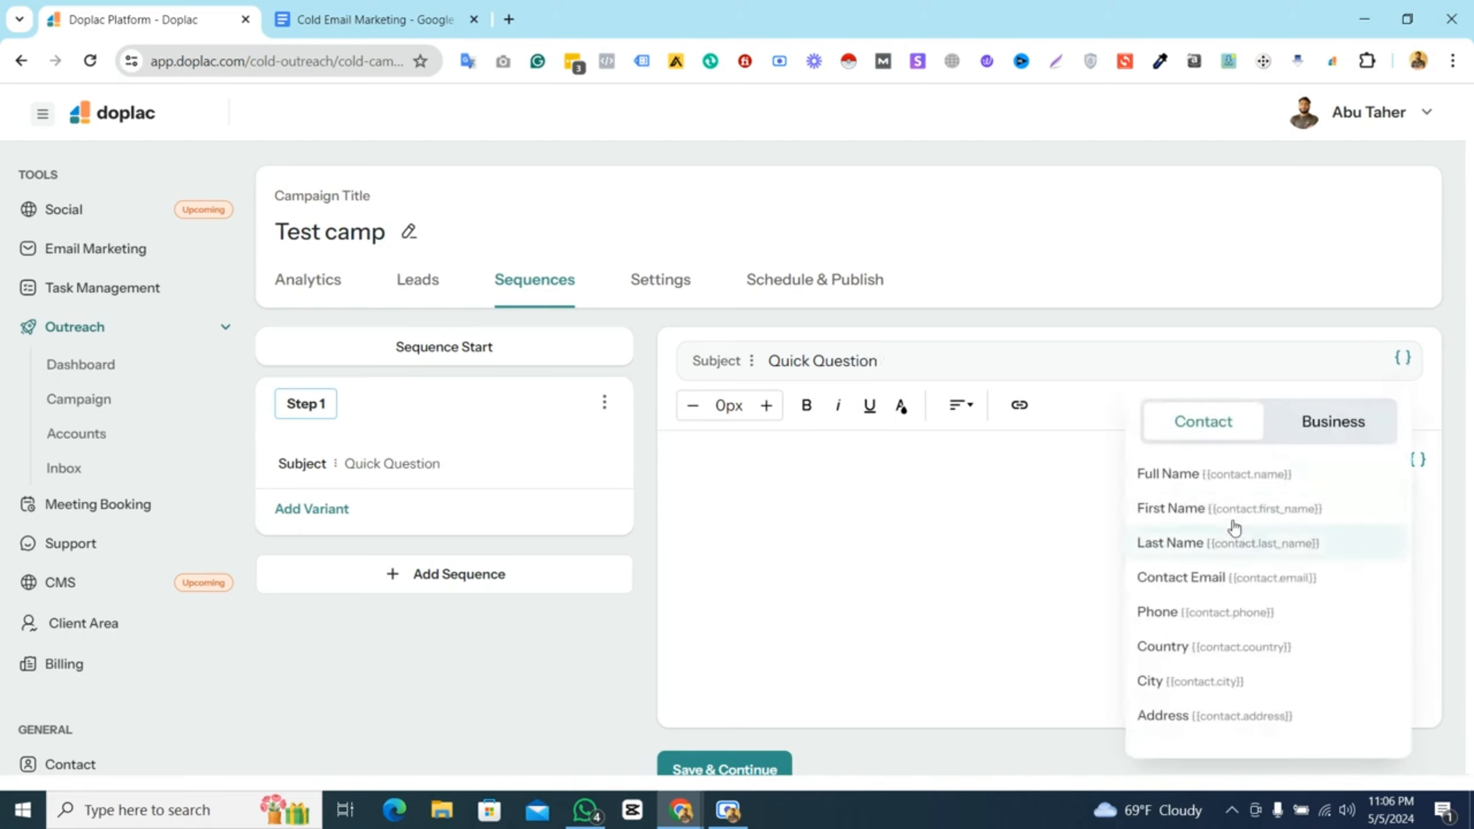
click(1171, 508)
click(1050, 365)
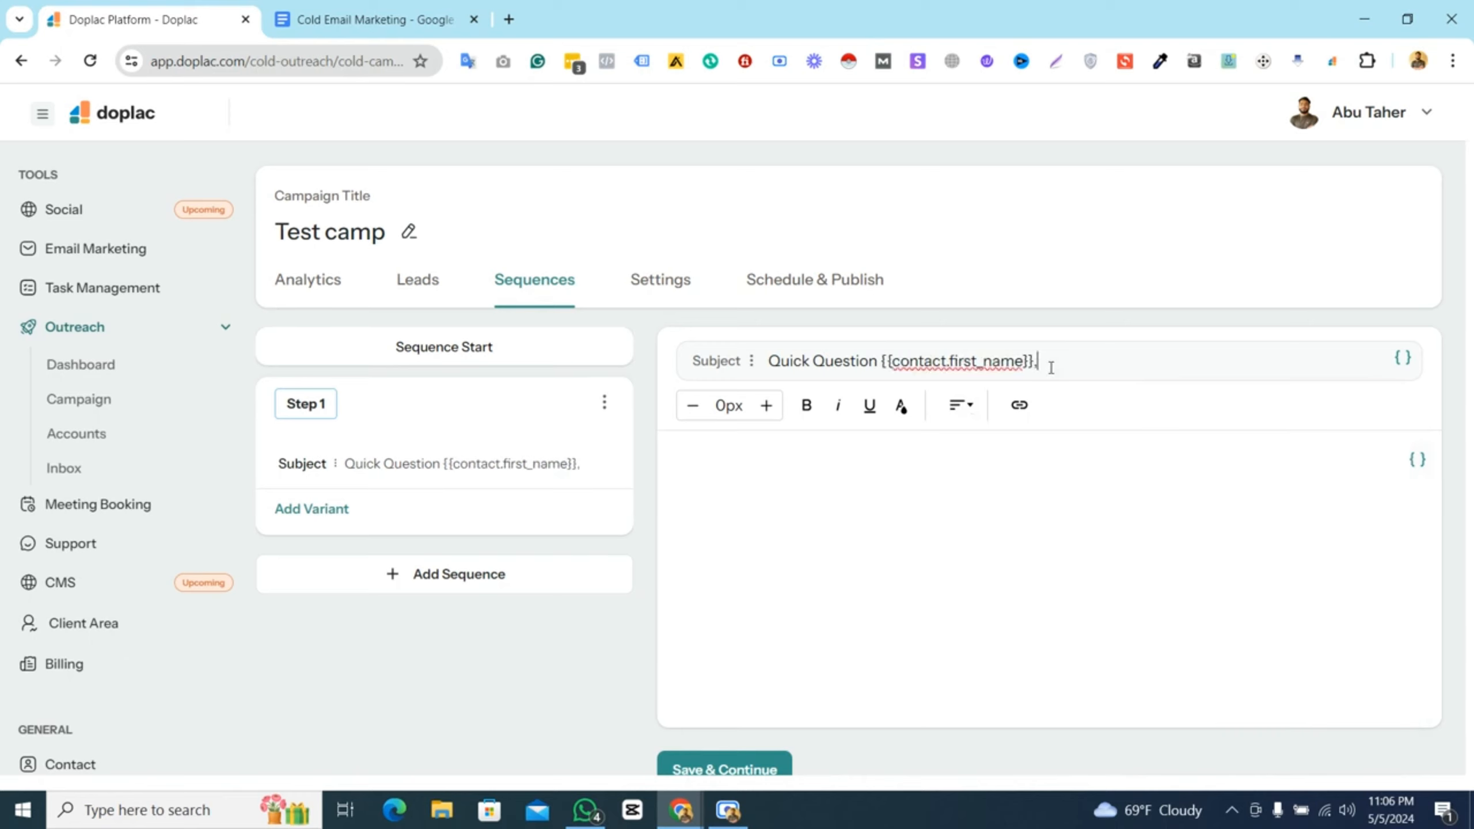
- Begin the Step 1 email body with the greeting "Hi {{contact.first_name}}" and a line break after it
click(838, 451)
text(Hi)
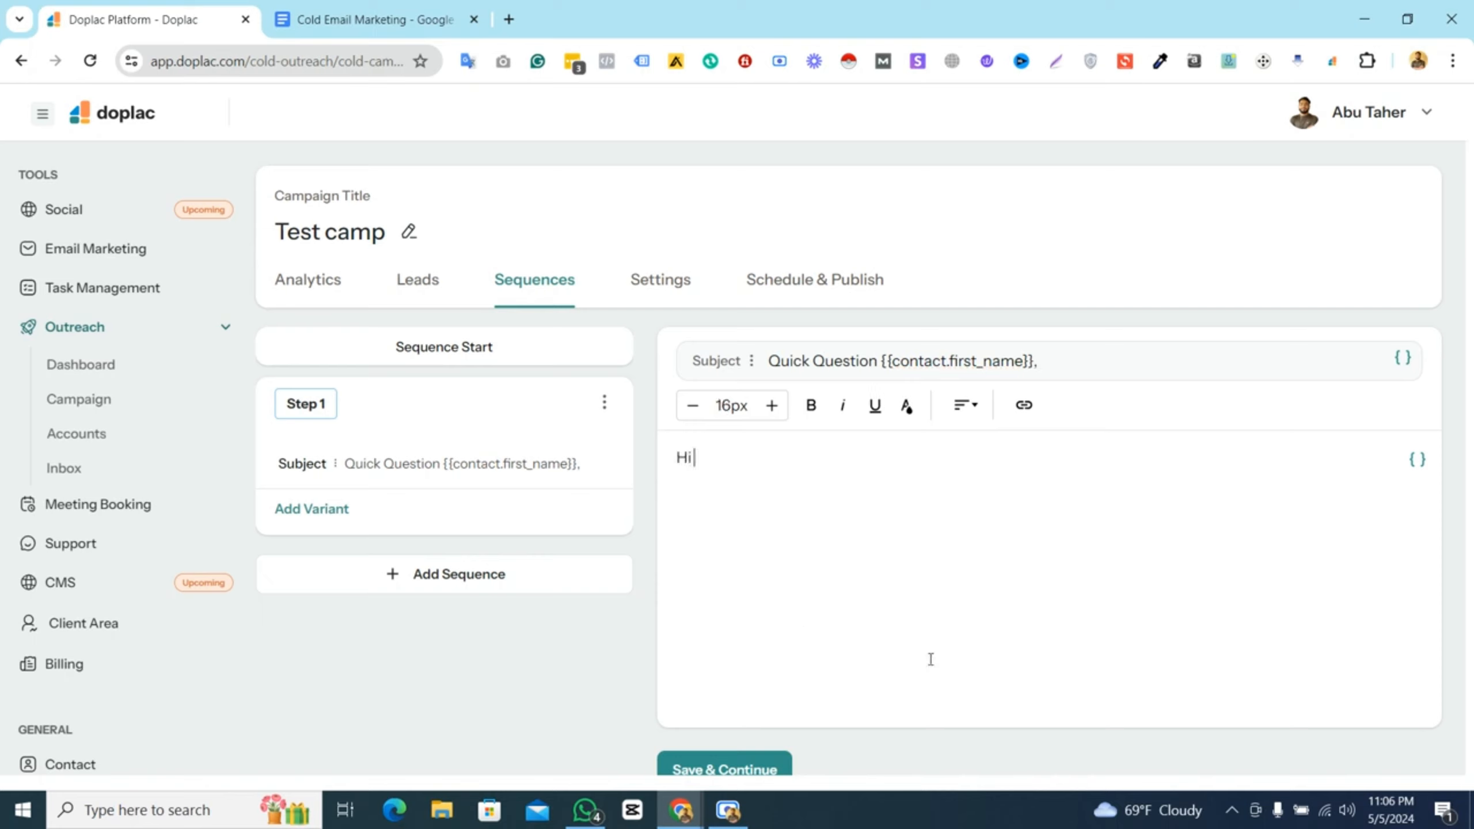
click(1416, 460)
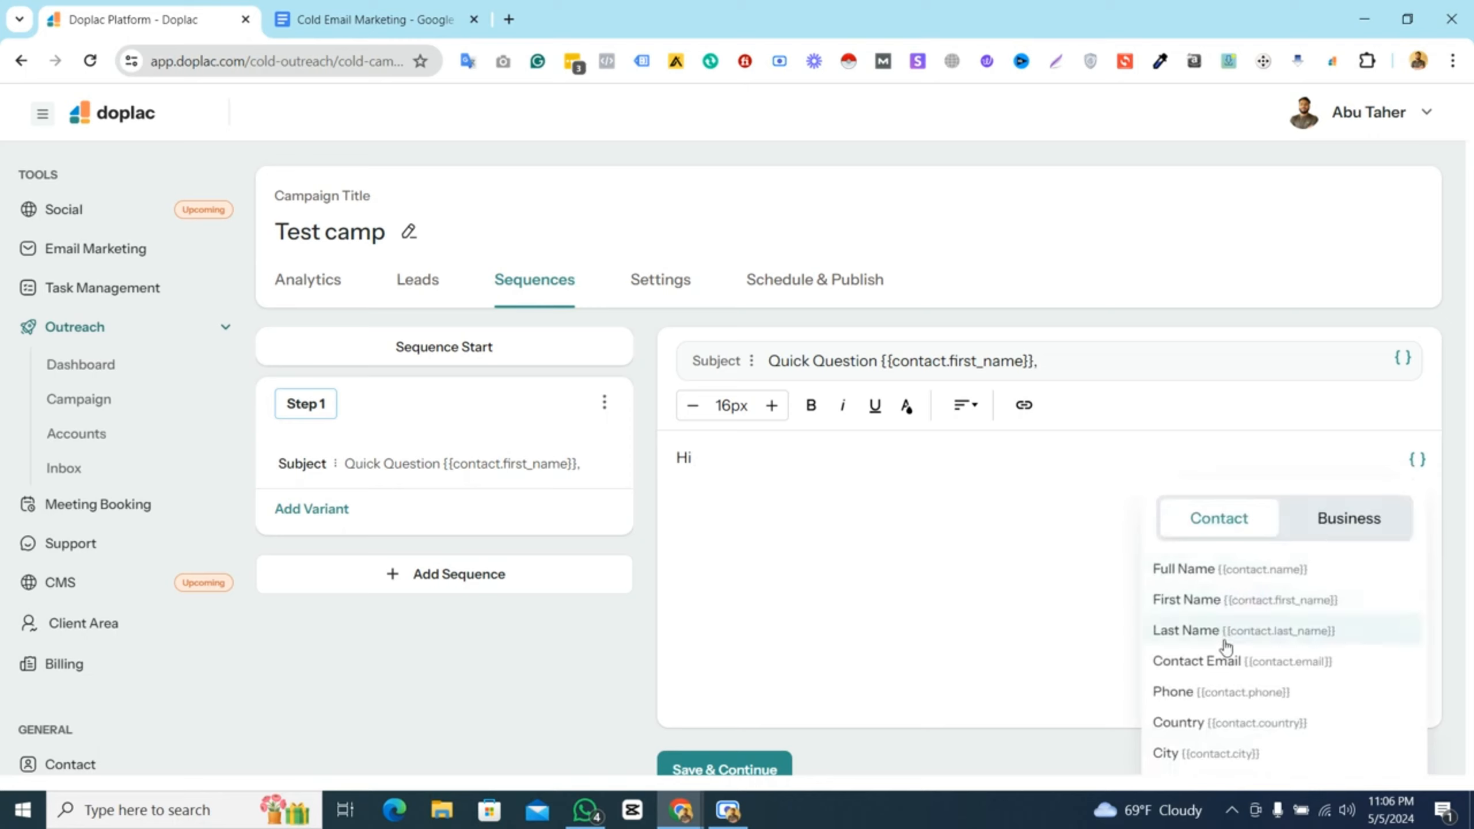
click(1201, 599)
key(Return)
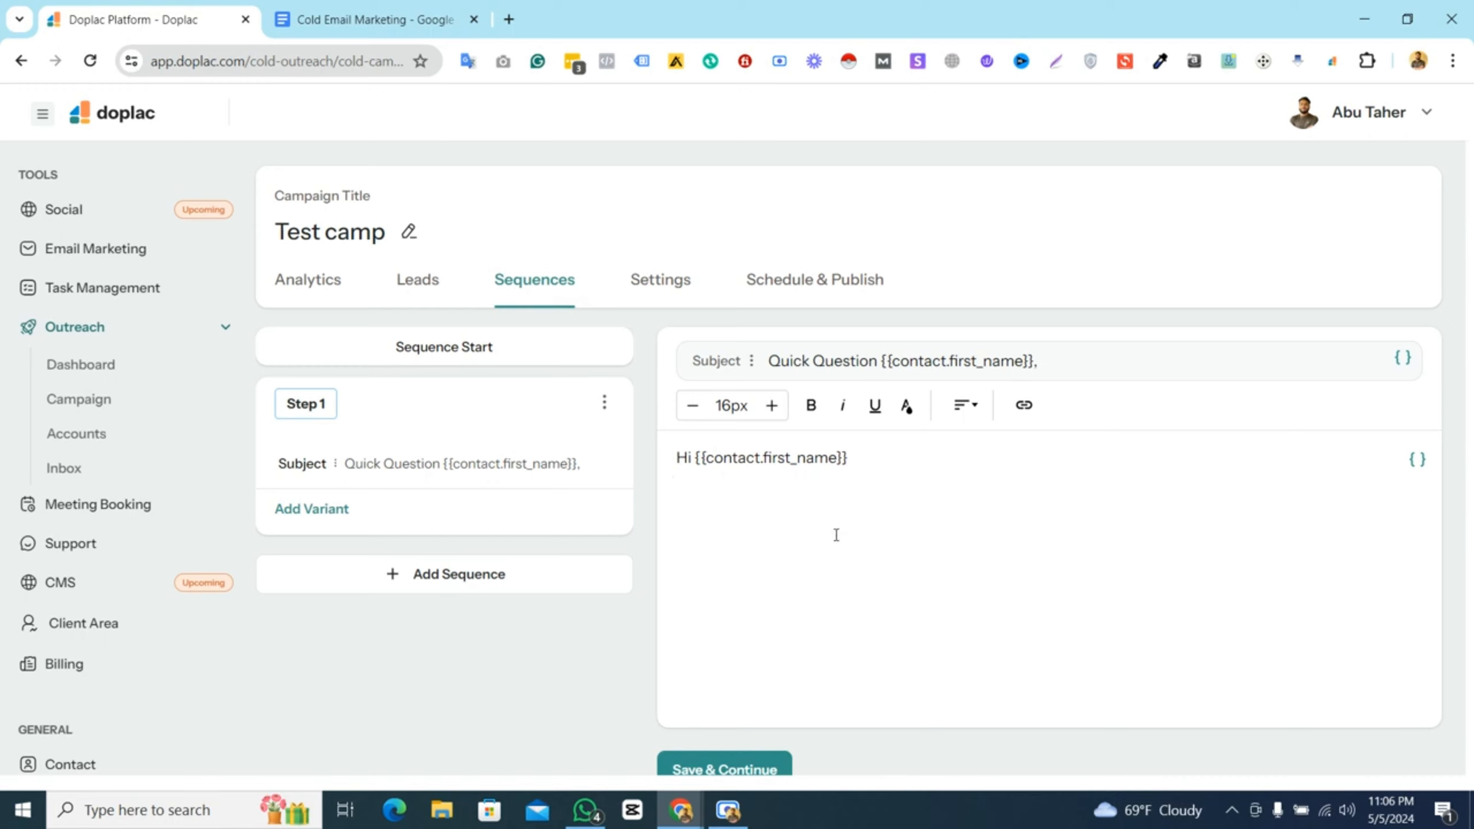
- Start adding another sequence after Step 1 and look over the available email and LinkedIn actions
scroll(737, 599, down, 1)
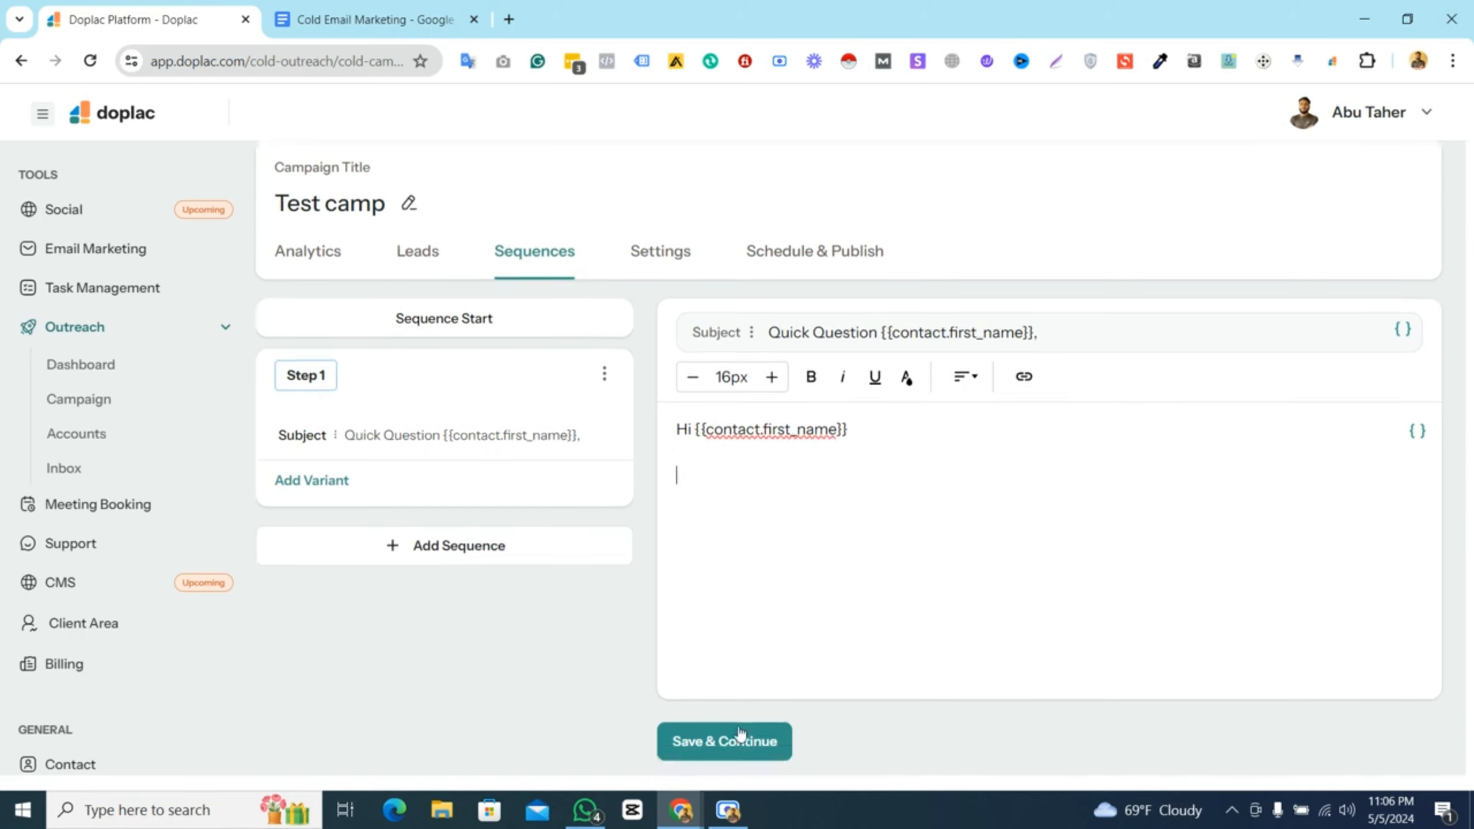
click(452, 558)
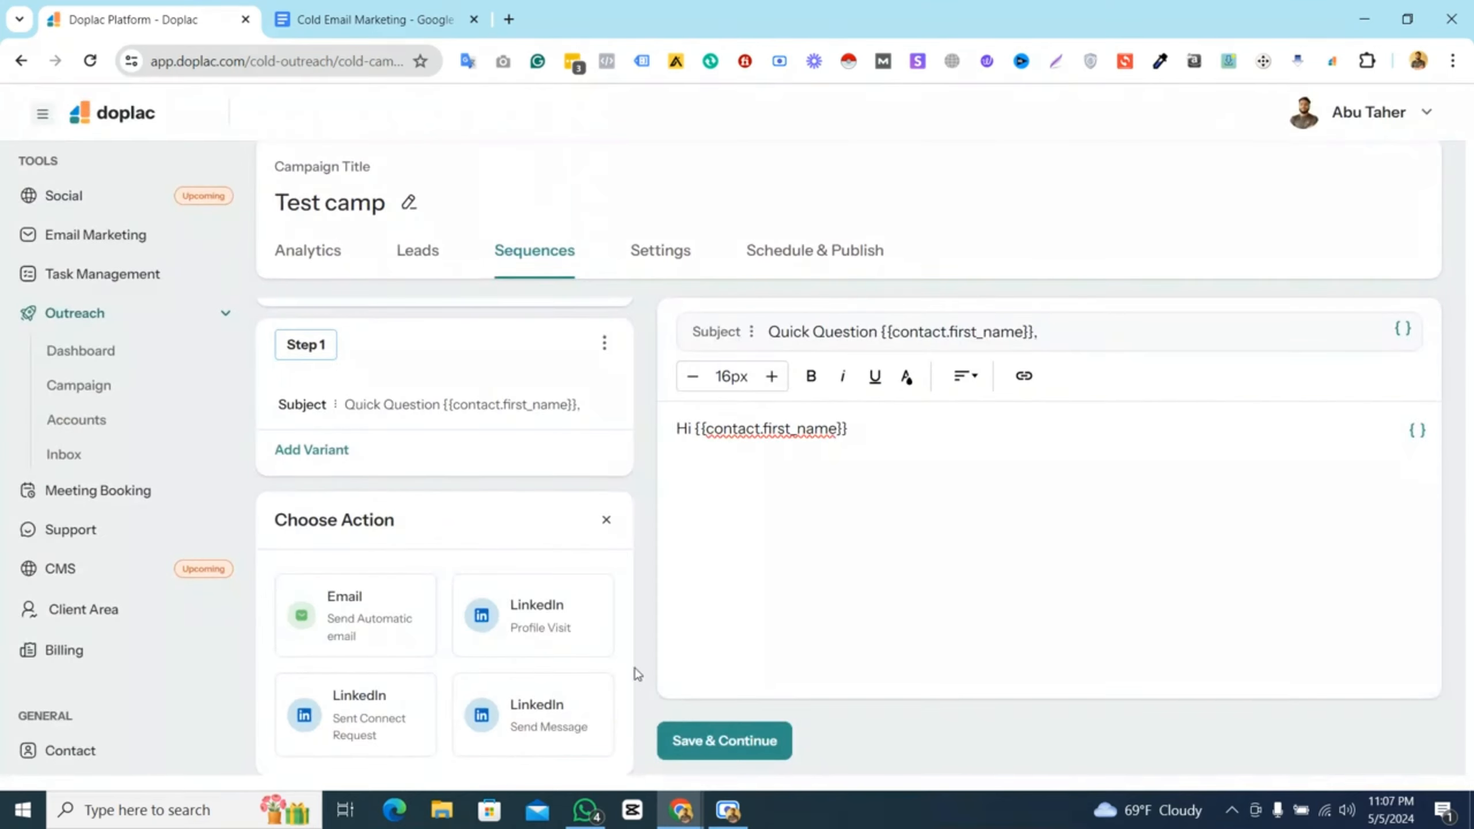
scroll(637, 674, down, 1)
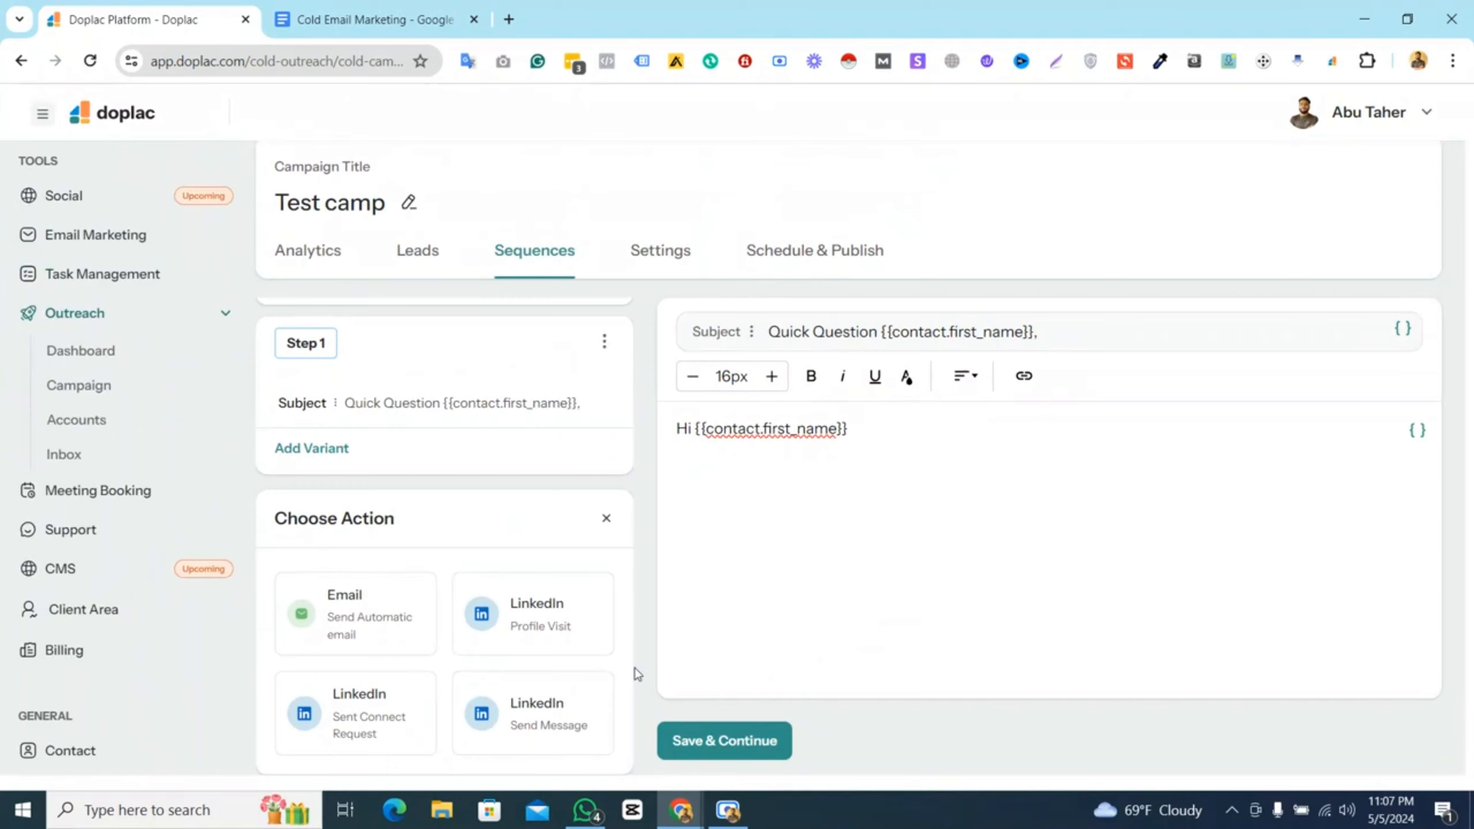
- Return to the Cold Email Marketing document and look over the outreach channels and CRM tools
click(358, 17)
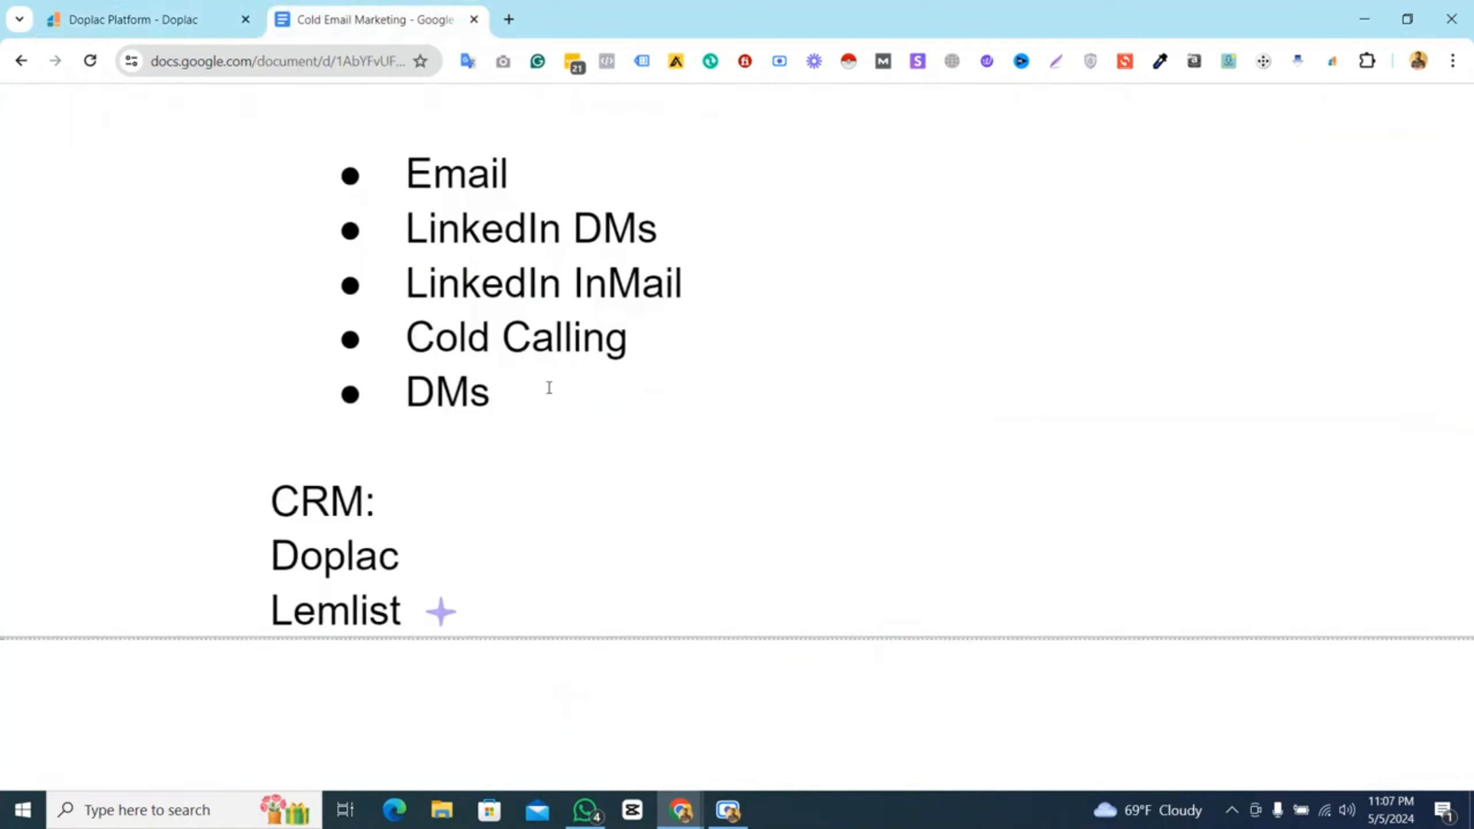
scroll(603, 483, down, 5)
scroll(602, 483, up, 5)
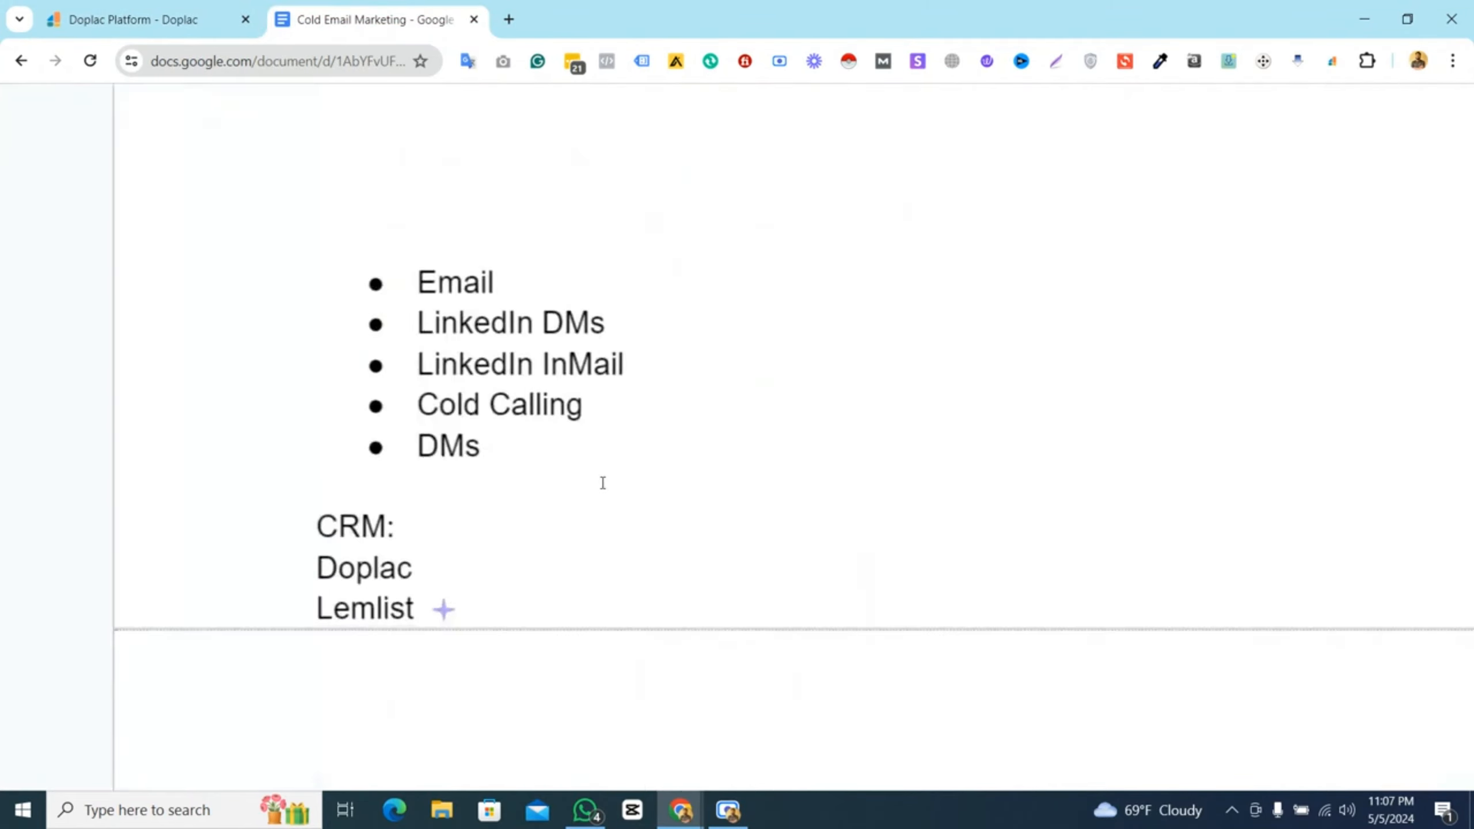